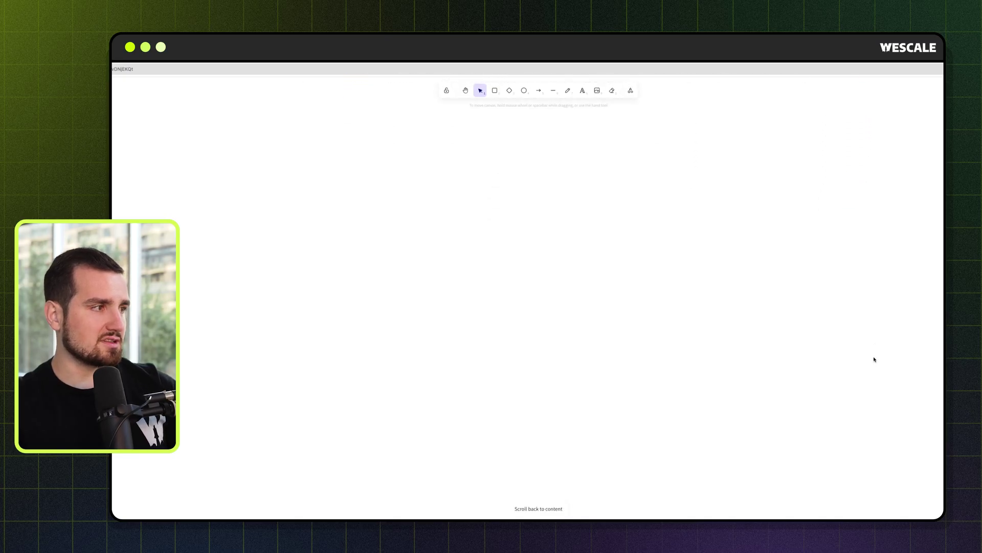
- Drag the robot ≠ abacus emoji line up to sit just under the Problem heading's arrow
scroll(874, 359, down, 5)
scroll(872, 358, right, 2)
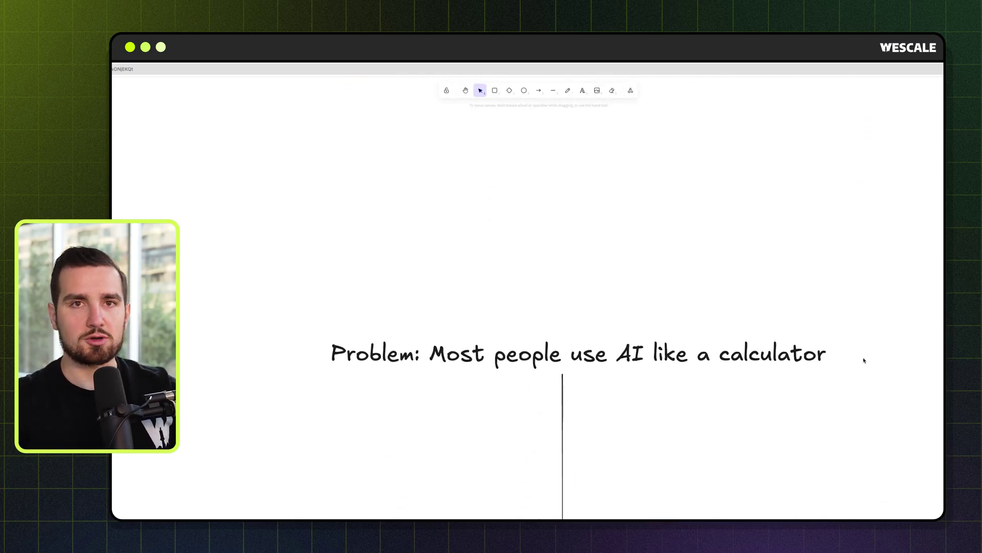
scroll(865, 359, down, 1)
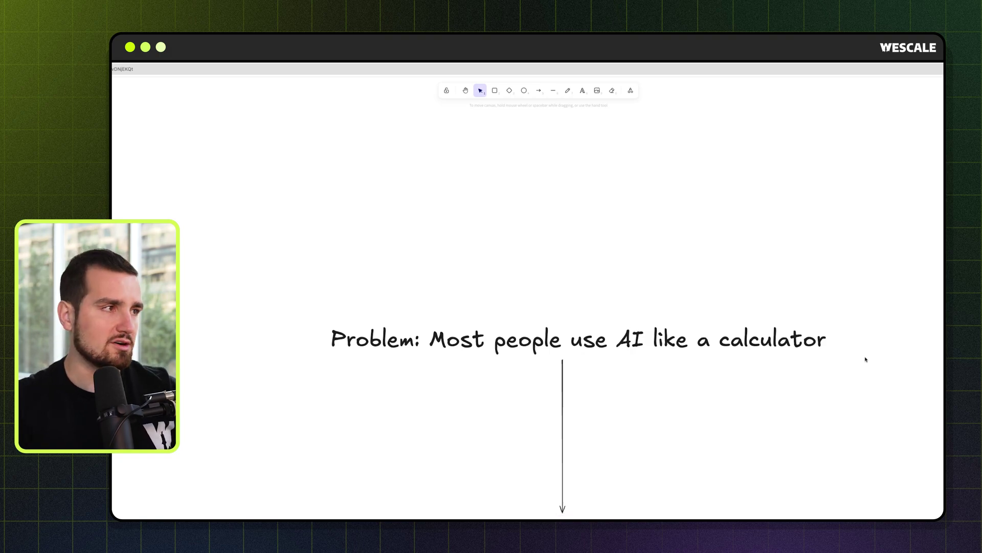
scroll(866, 359, down, 6)
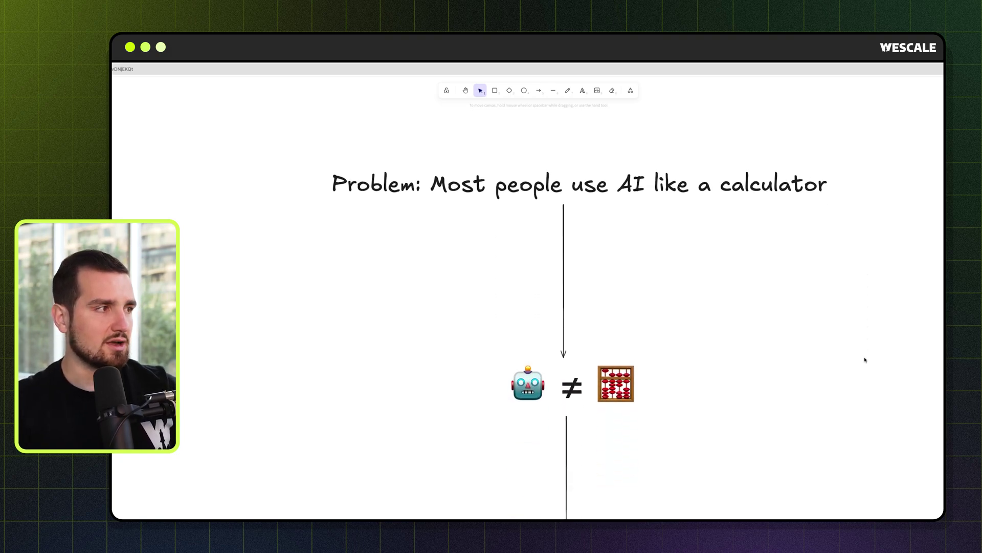
click(627, 387)
drag(624, 388, 625, 354)
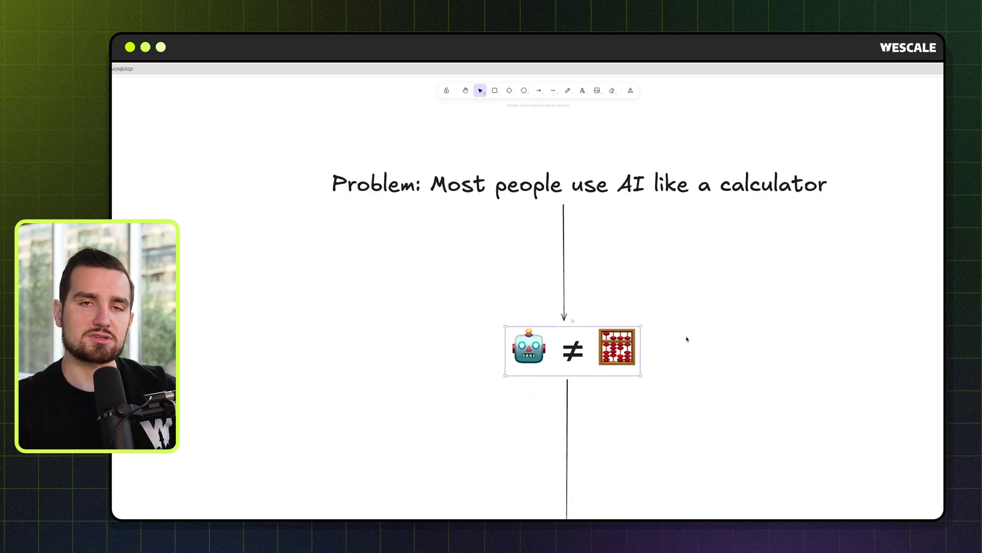
click(684, 384)
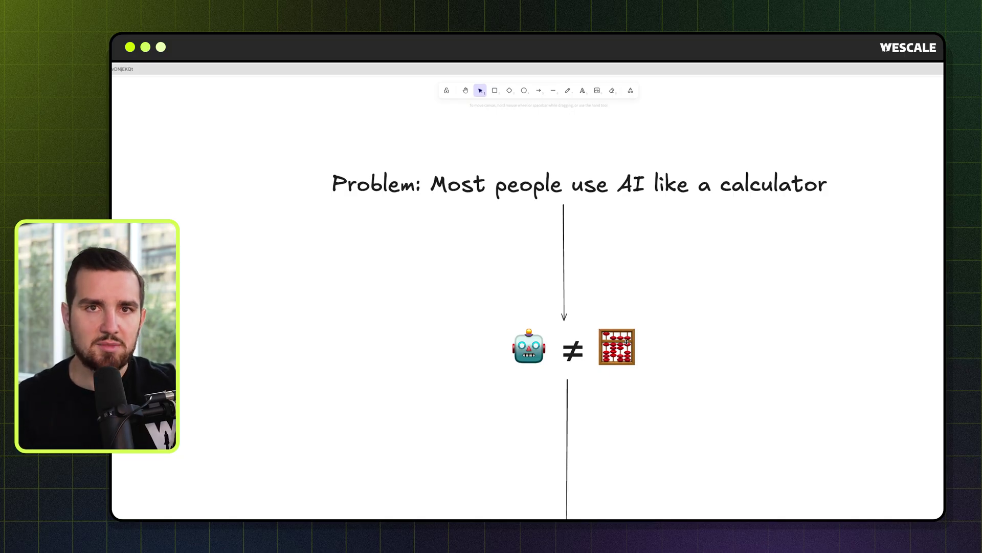
- Nudge the robot = person group slightly upward, then scroll down to the How? section
scroll(627, 342, down, 5)
click(615, 362)
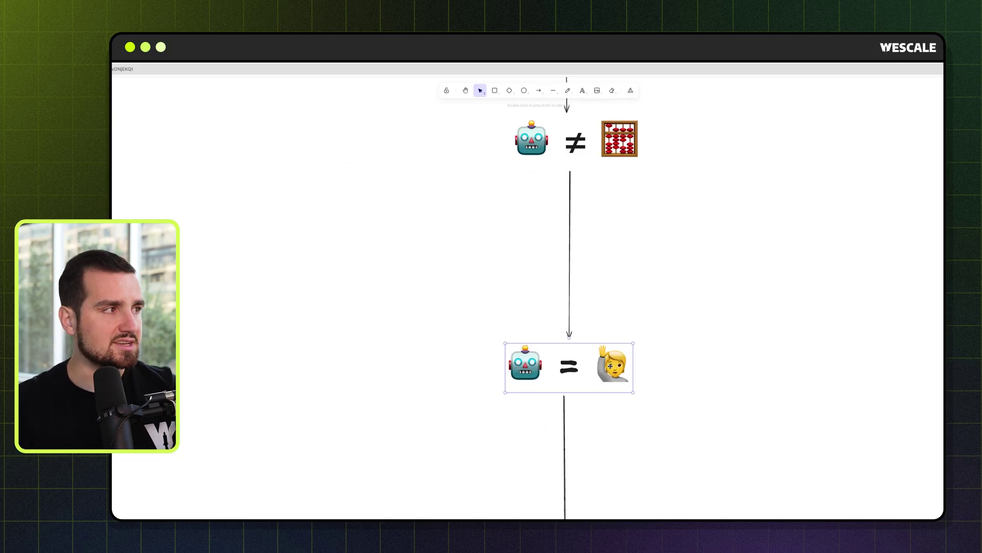
drag(616, 362, 615, 339)
click(696, 362)
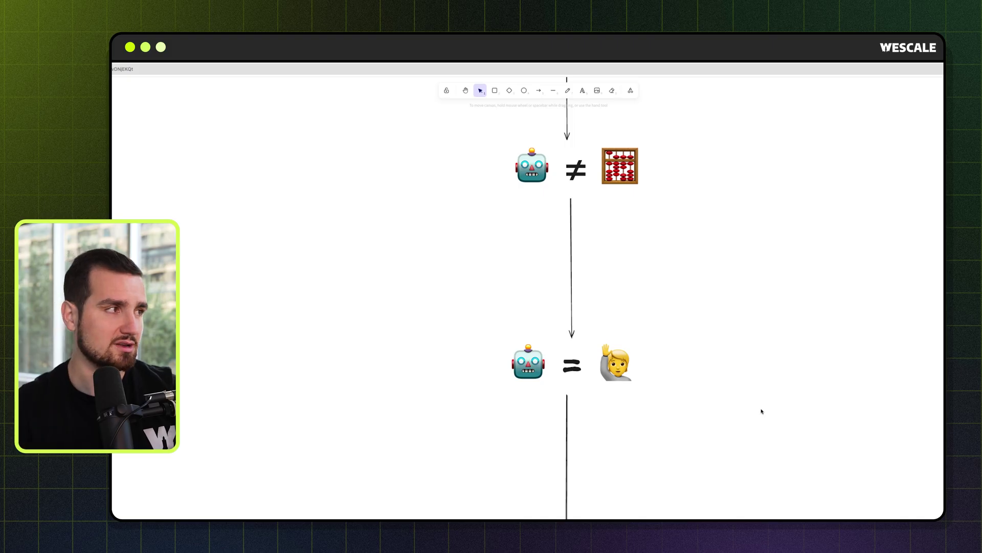
scroll(761, 411, down, 5)
scroll(753, 412, down, 5)
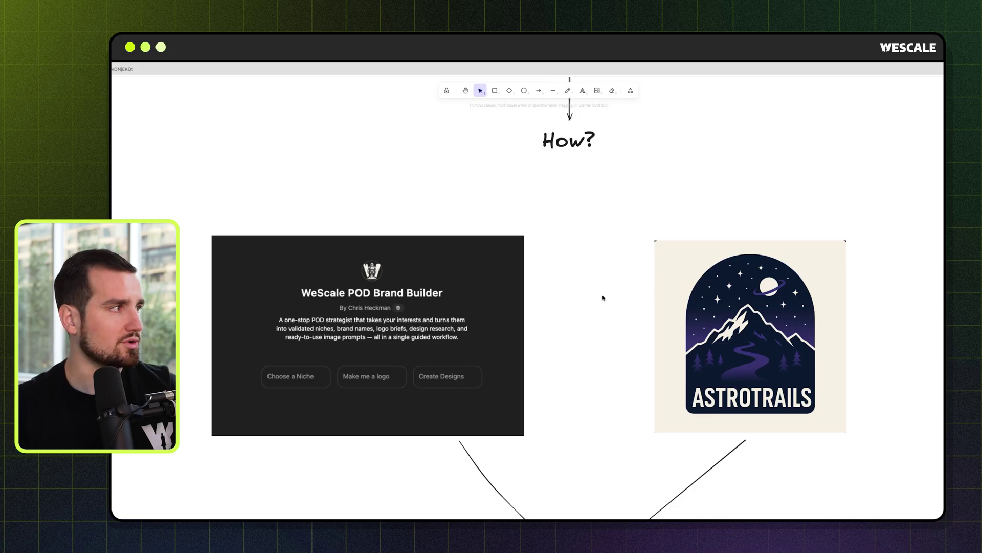
- Shift the ASTROTRAILS logo slightly up and to the left
scroll(294, 259, down, 1)
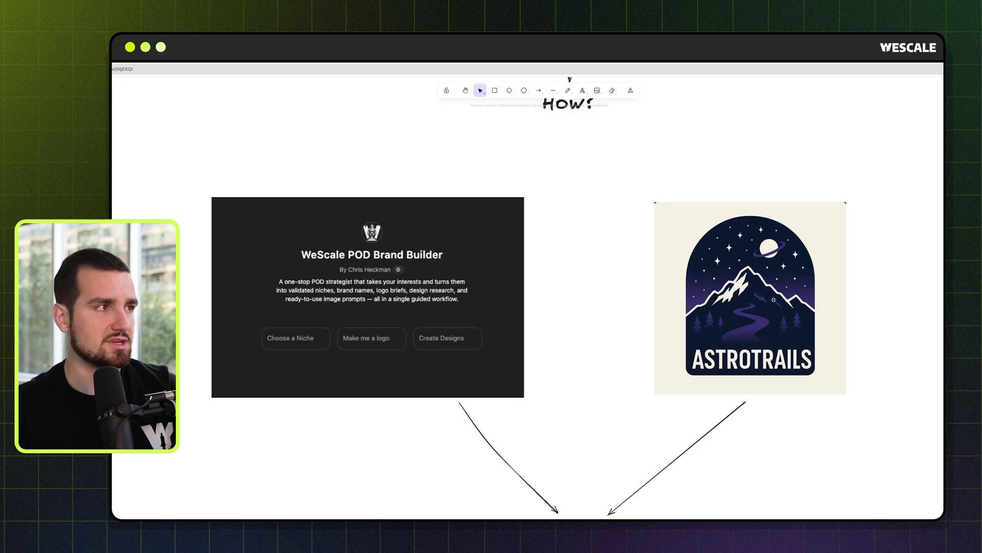
drag(777, 319, 777, 318)
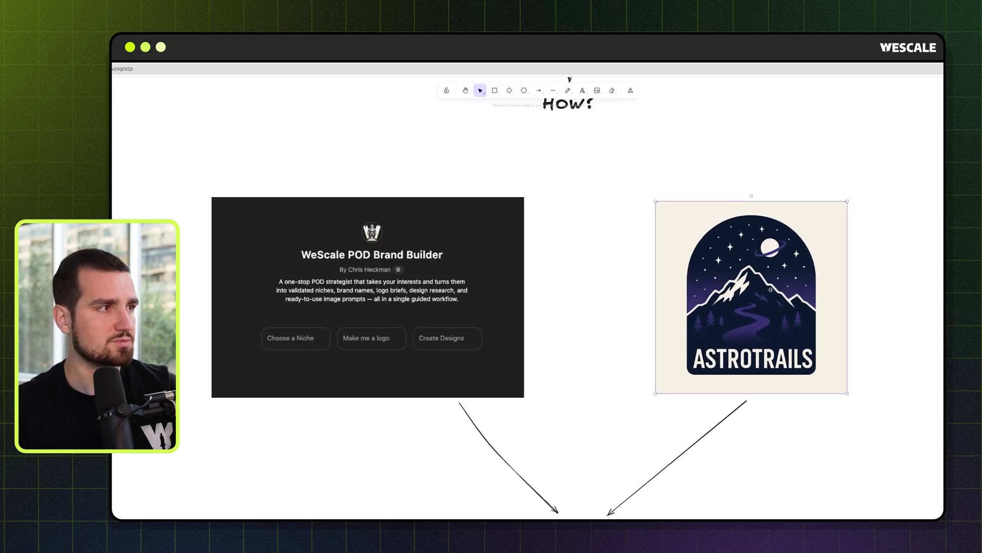
click(942, 285)
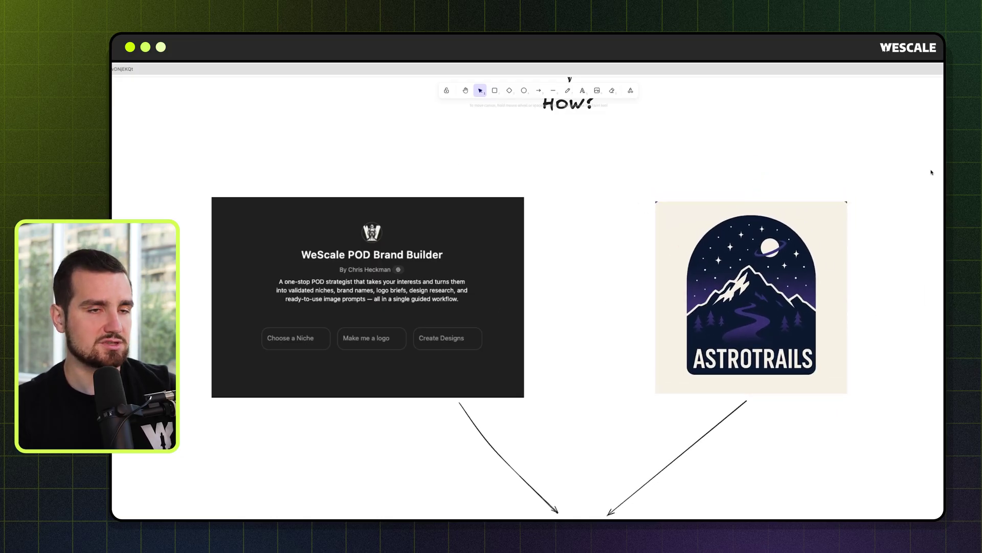
- Nudge the WeScale POD Brand Builder card slightly to the right
scroll(931, 329, down, 1)
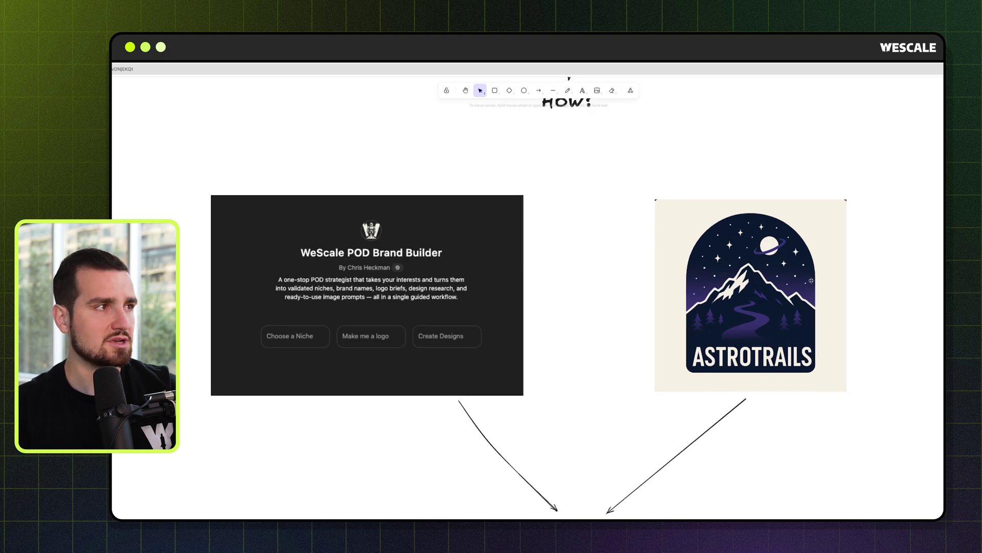
scroll(563, 322, down, 1)
drag(404, 298, 409, 298)
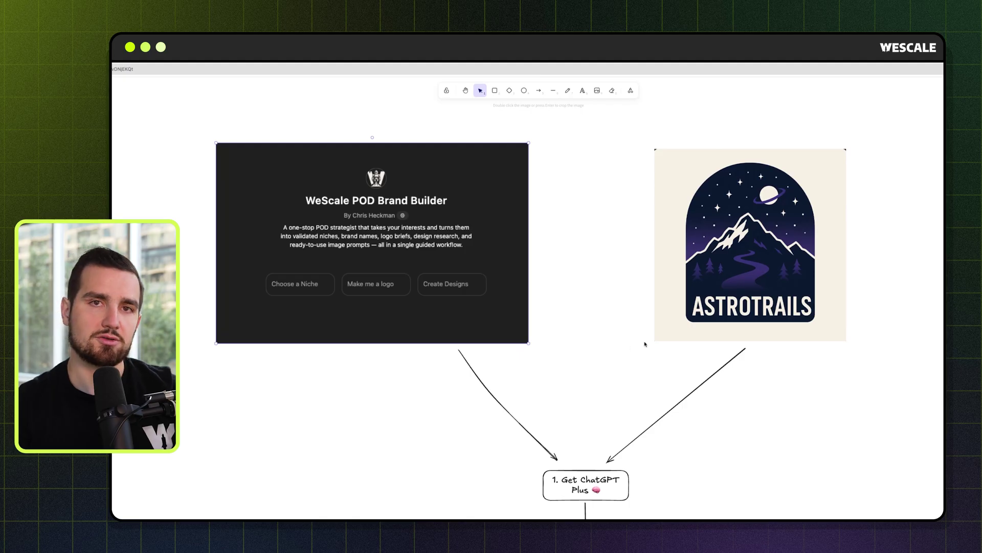
click(825, 407)
scroll(821, 409, down, 2)
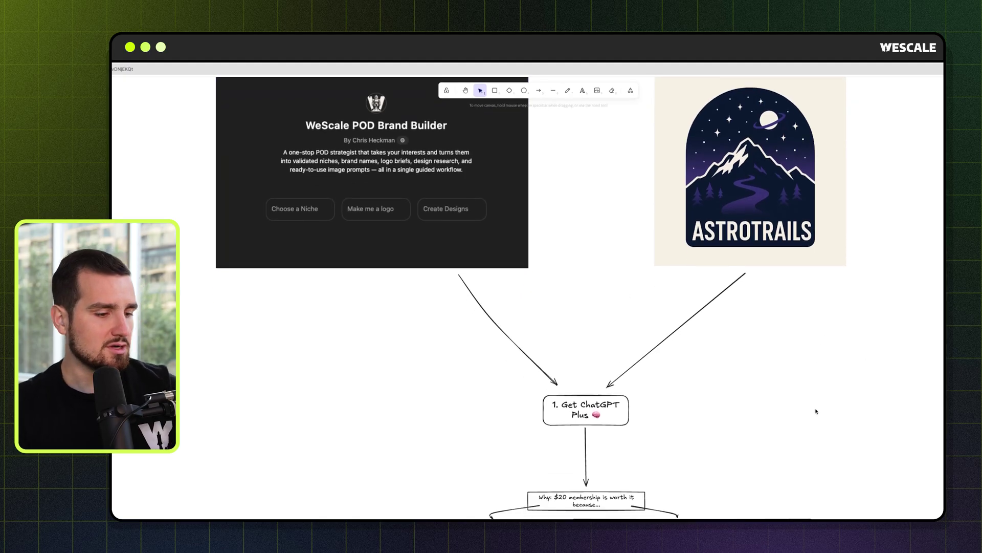
- Move the Why: $20 membership box up slightly
scroll(817, 409, down, 4)
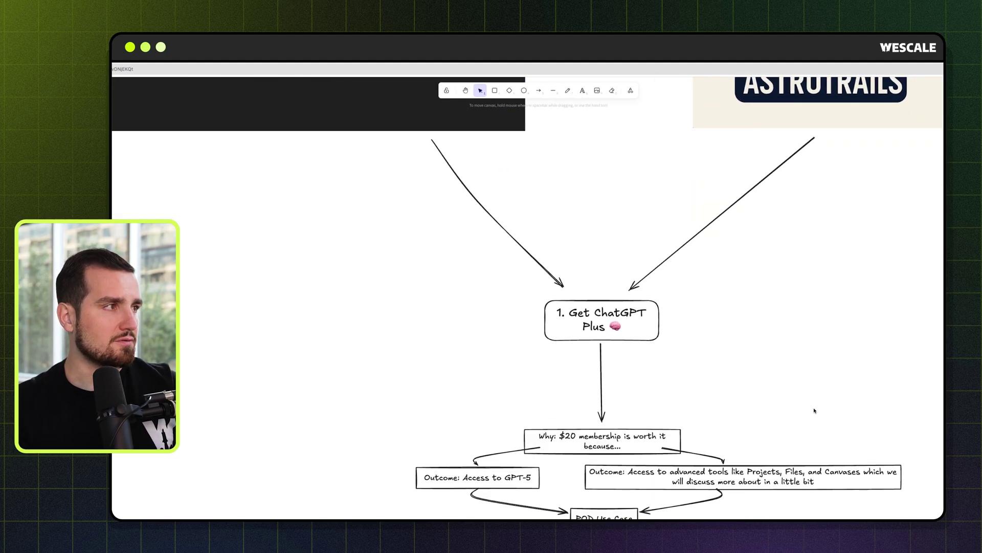
scroll(812, 410, up, 2)
scroll(812, 410, down, 5)
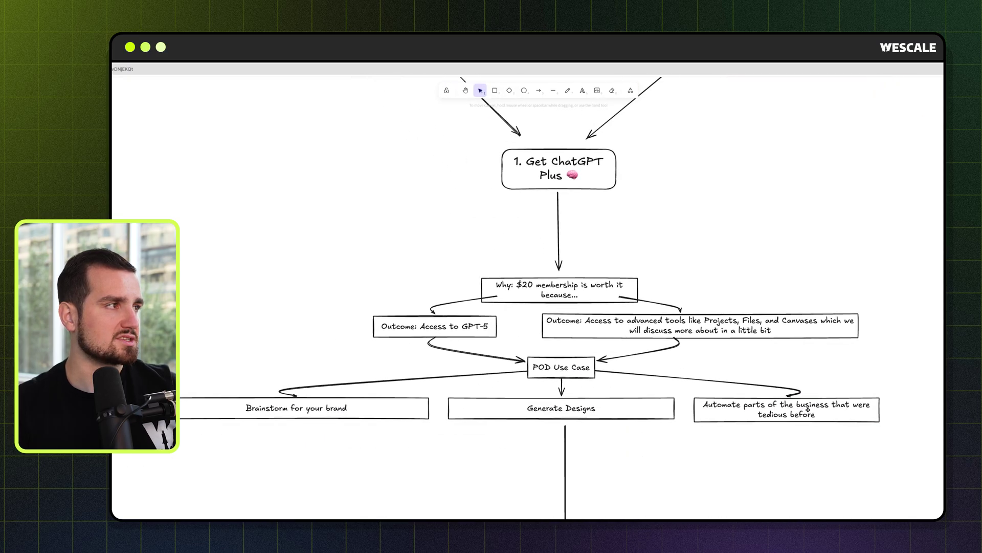
drag(533, 271, 535, 266)
click(756, 254)
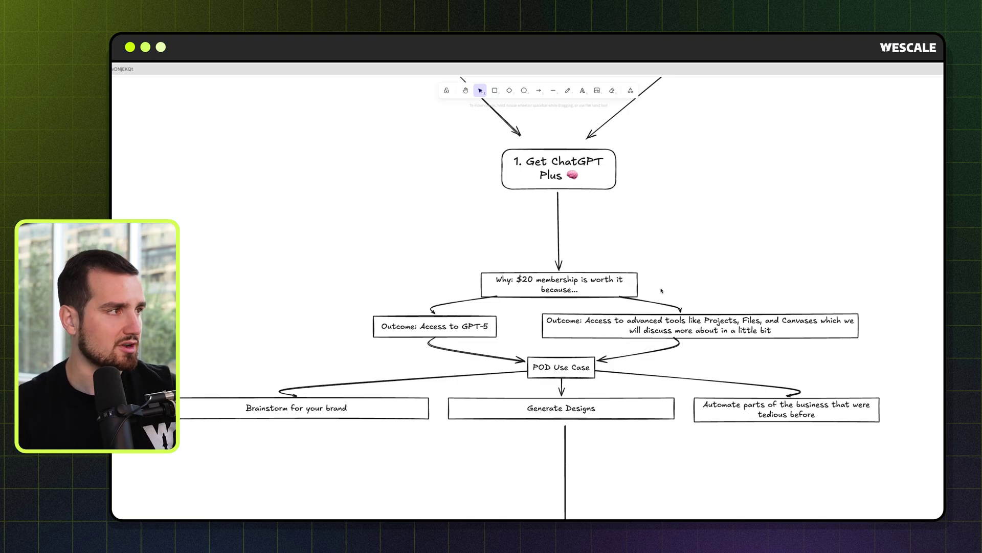
- Check the advanced tools Outcome box, then scroll down to the POD use-case branches
click(616, 321)
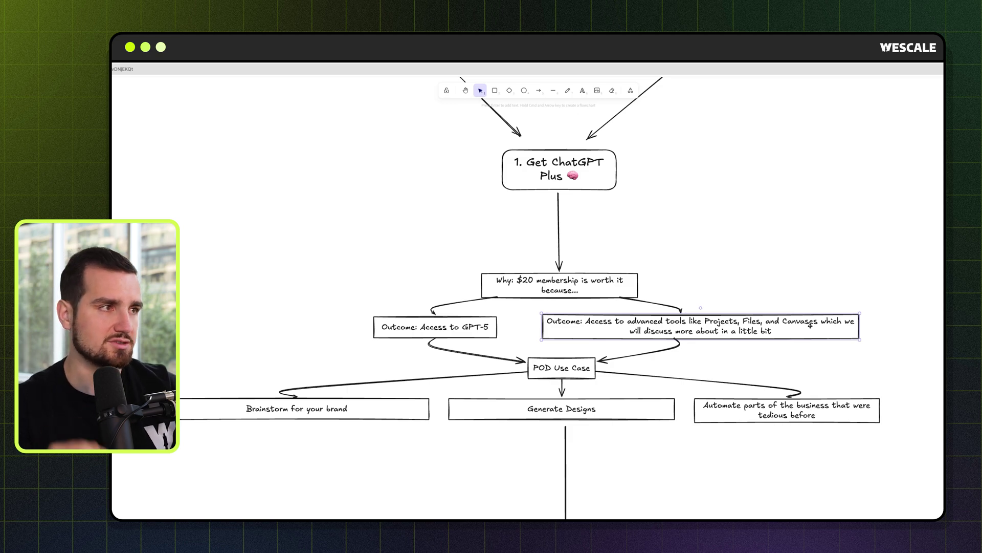
click(717, 352)
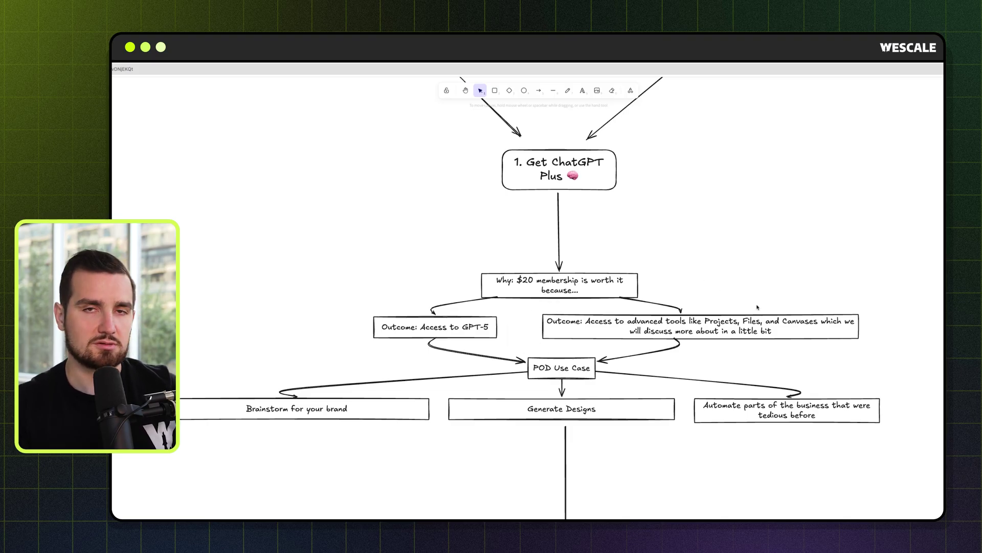
scroll(767, 312, down, 5)
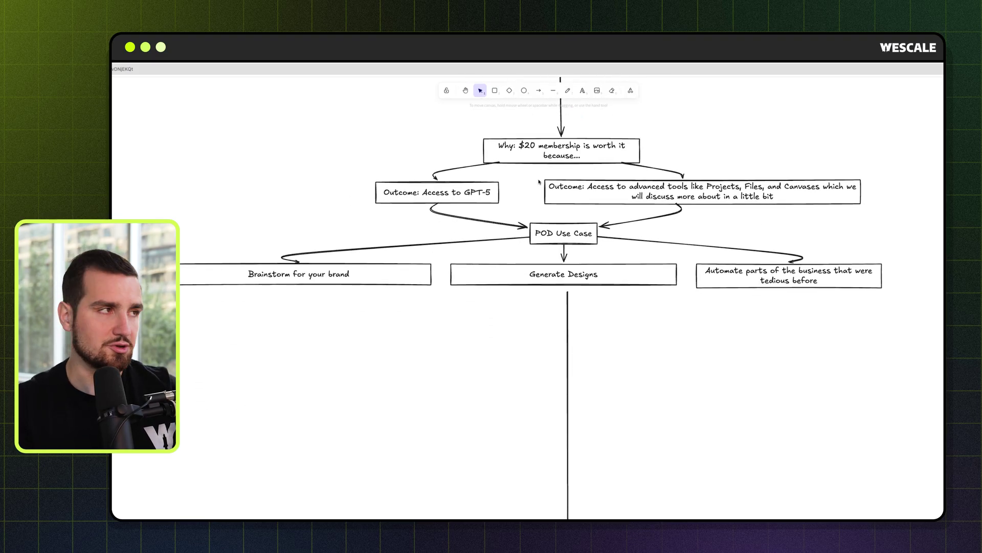
scroll(539, 199, down, 3)
- Scroll to Step #2 and inspect the Context, Chats, Files and POD Project Examples boxes
scroll(564, 311, down, 9)
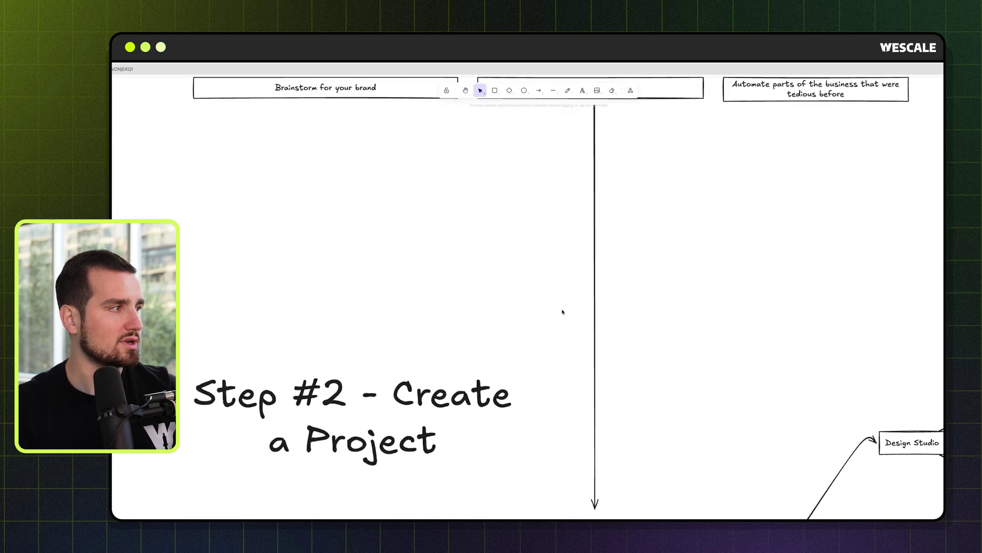
scroll(744, 304, down, 4)
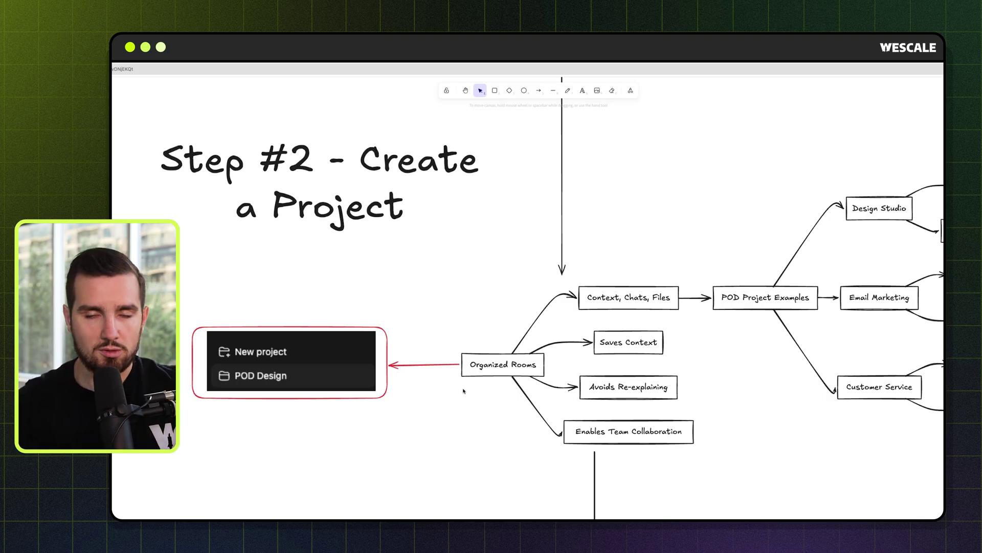
click(659, 301)
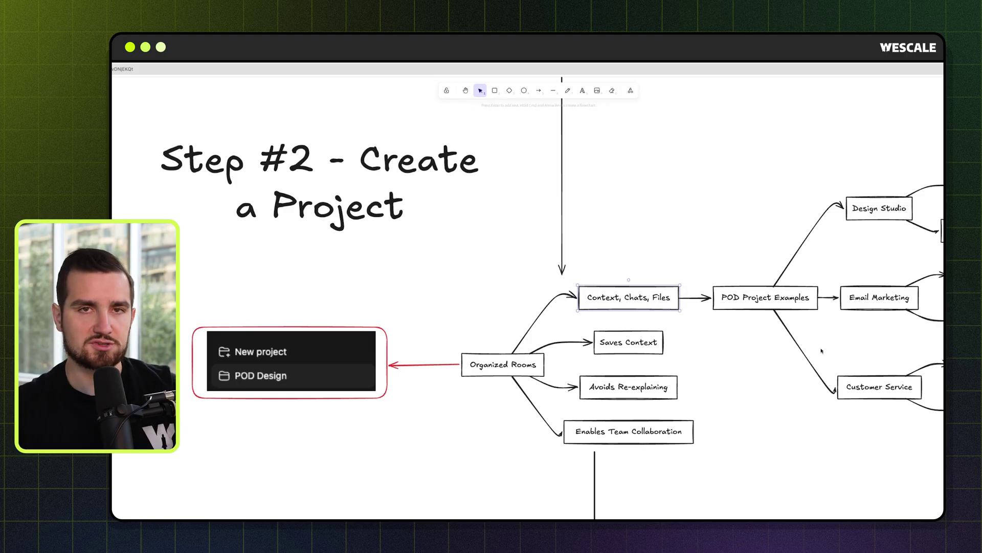
scroll(738, 340, right, 3)
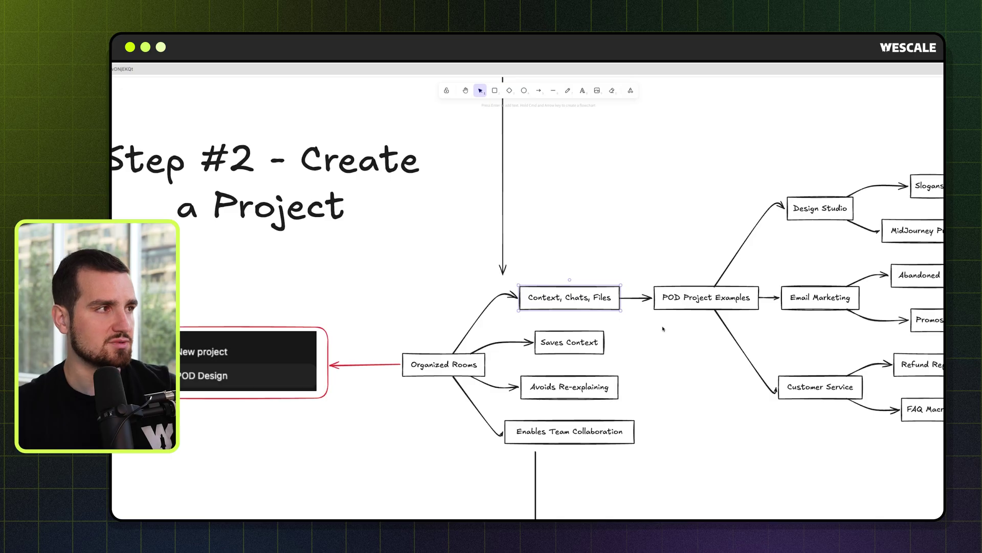
click(711, 299)
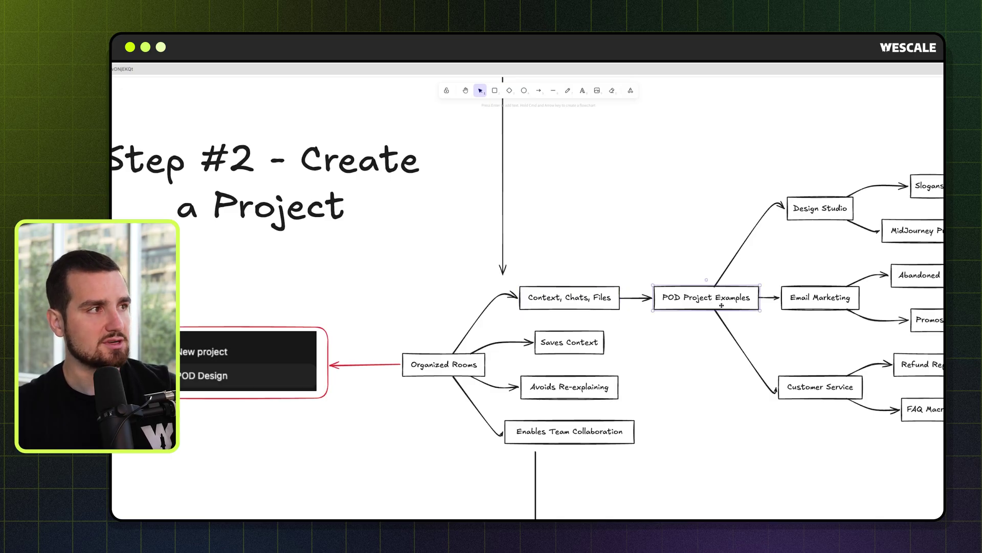
scroll(716, 305, right, 10)
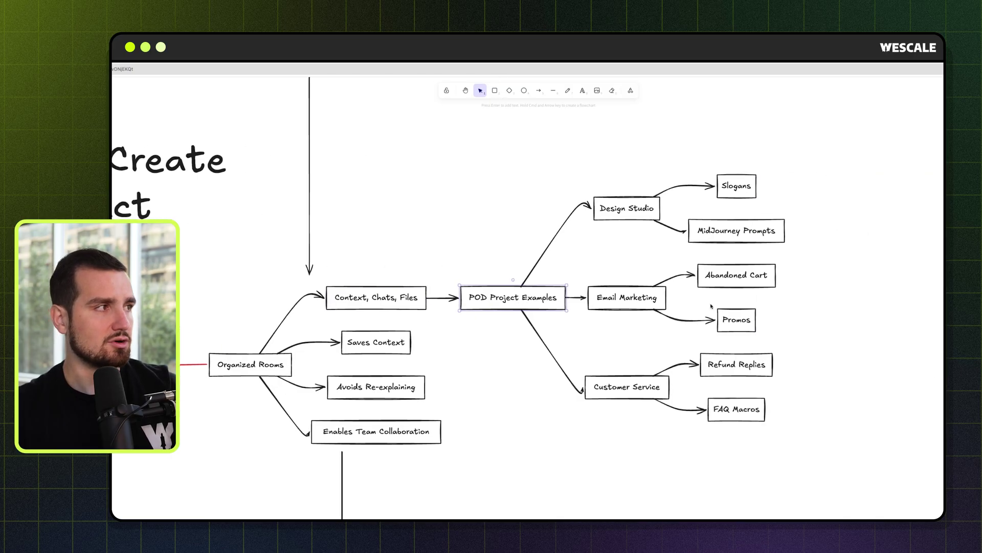
click(530, 163)
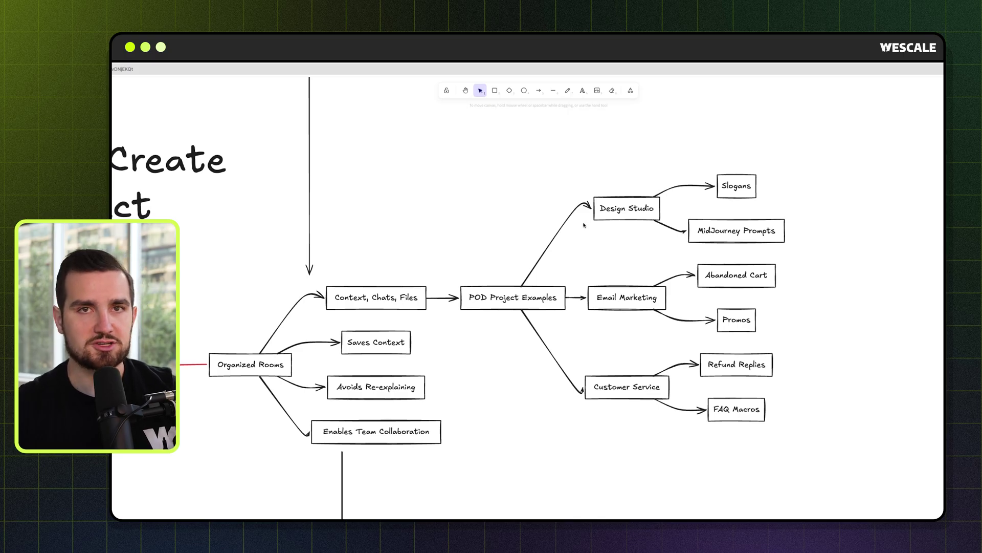
scroll(586, 226, up, 3)
- Freehand-draw red crossing arrows pointing left, right, up and down above the flowchart
key(p)
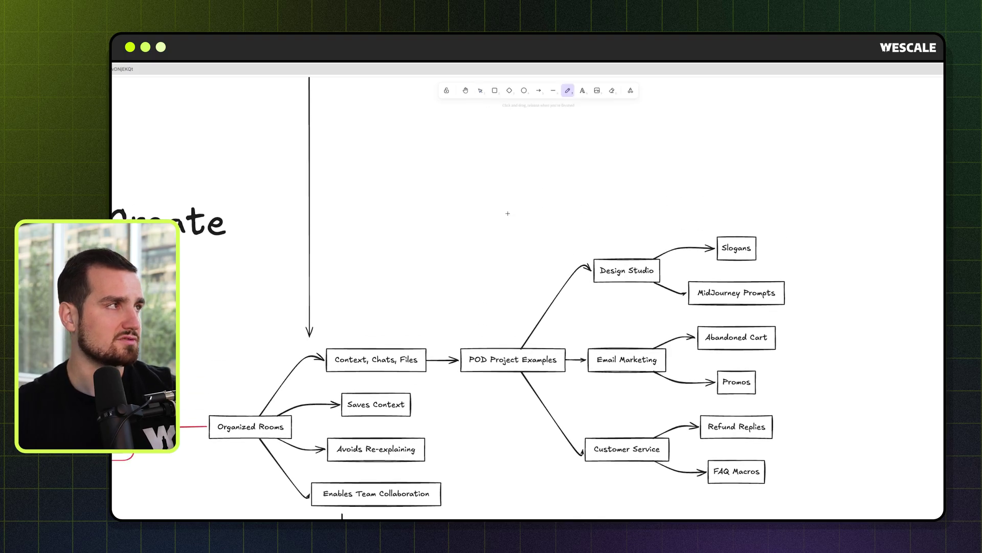
mouse_move(484, 139)
mouse_down()
mouse_move(450, 160)
mouse_move(480, 173)
mouse_move(628, 134)
mouse_move(633, 177)
mouse_up()
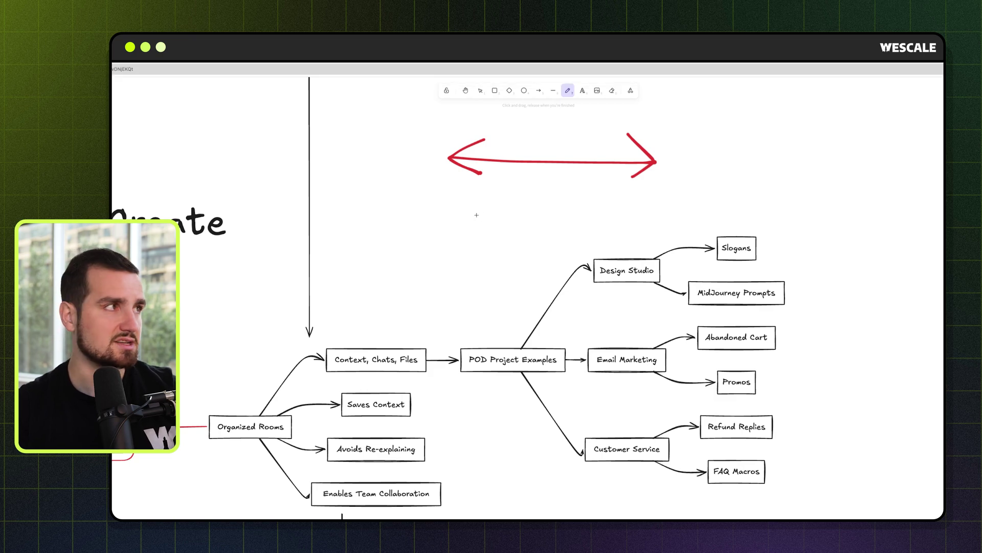
mouse_move(512, 128)
mouse_down()
mouse_move(505, 240)
mouse_move(497, 225)
mouse_move(505, 240)
mouse_move(515, 226)
mouse_up()
mouse_move(513, 125)
mouse_down()
mouse_move(495, 142)
mouse_move(525, 145)
mouse_up()
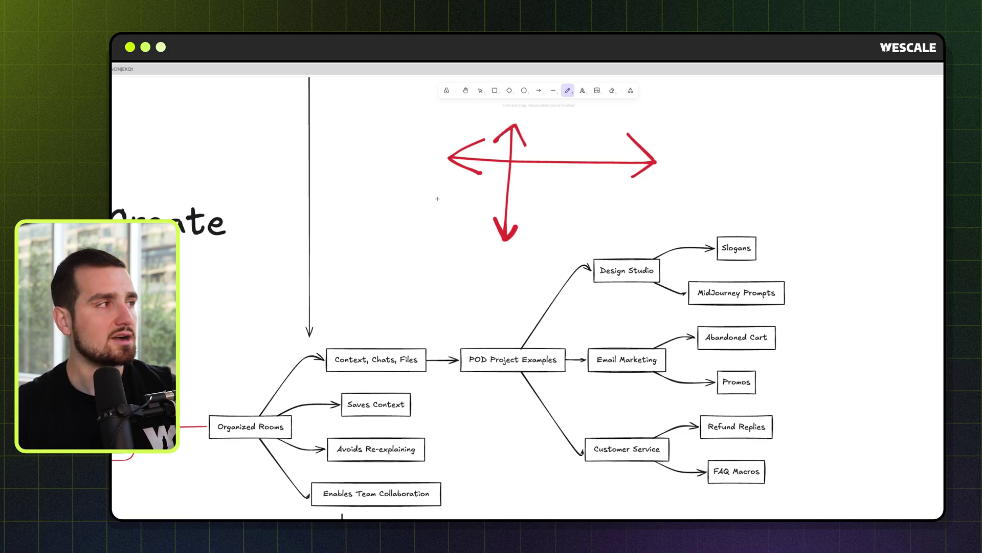
scroll(560, 310, down, 5)
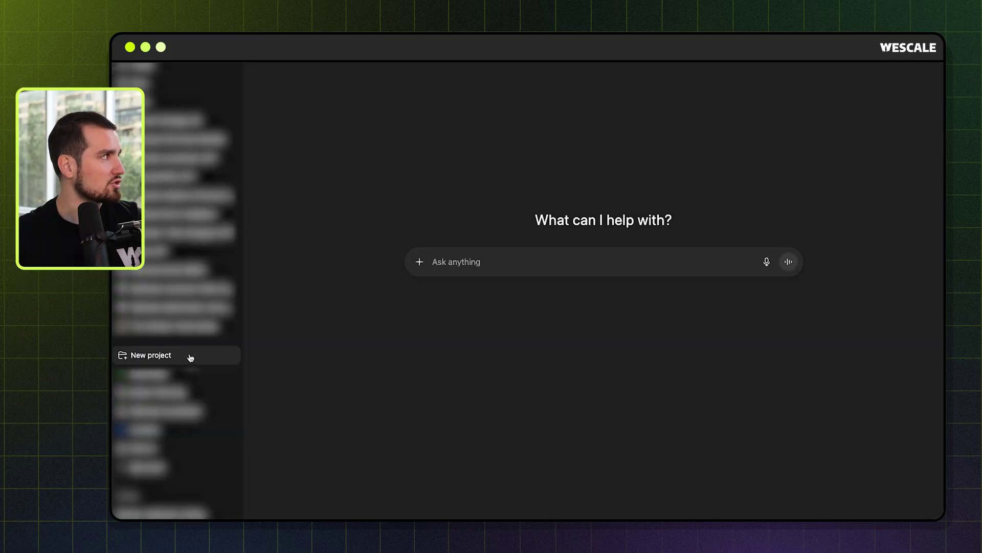
- Create a new ChatGPT project named AstroTrails
click(195, 355)
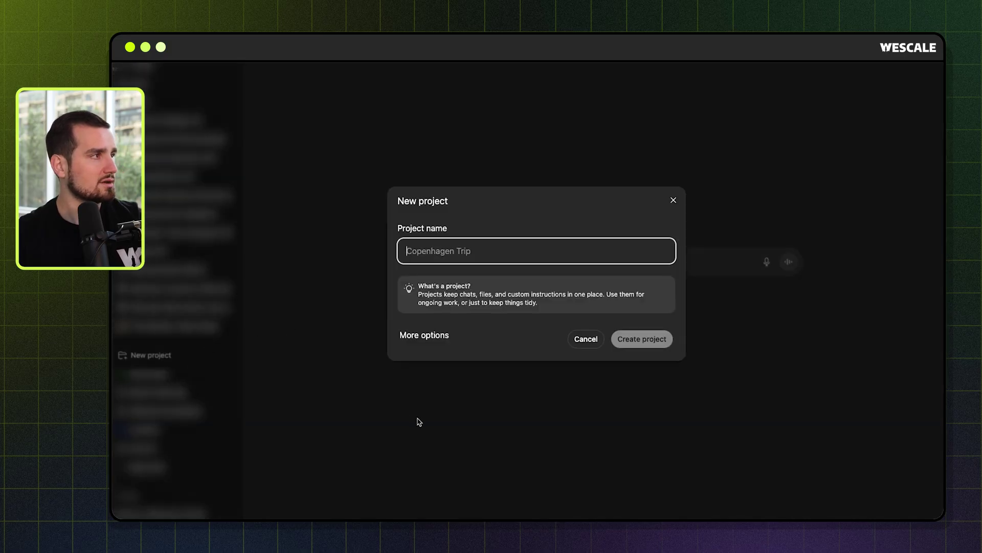
text(Asto)
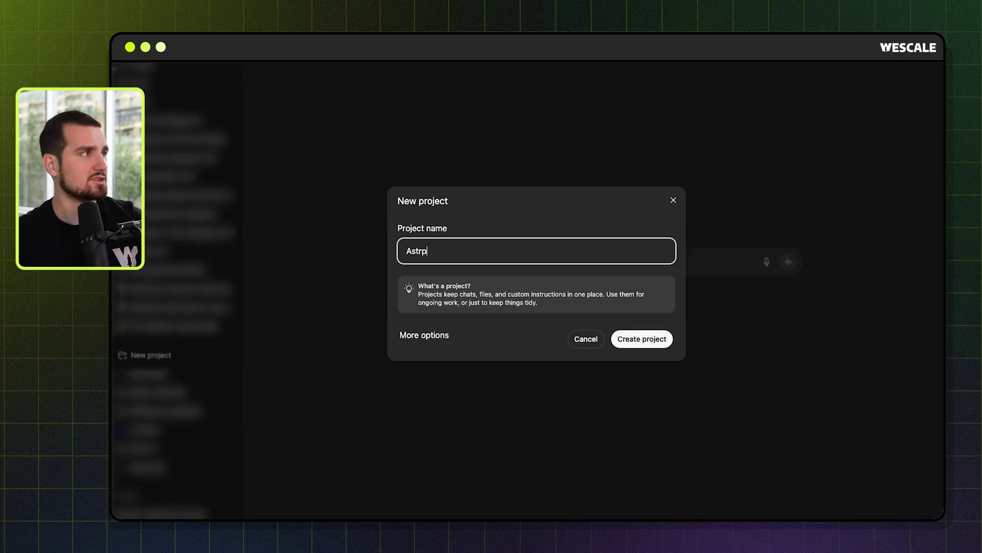
key(BackSpace)
text(ro)
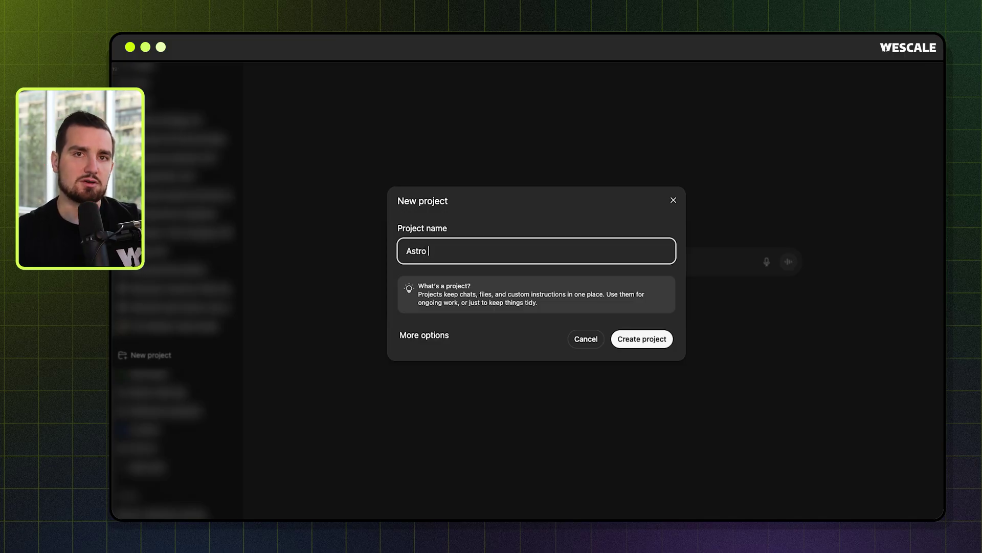
text(Trails)
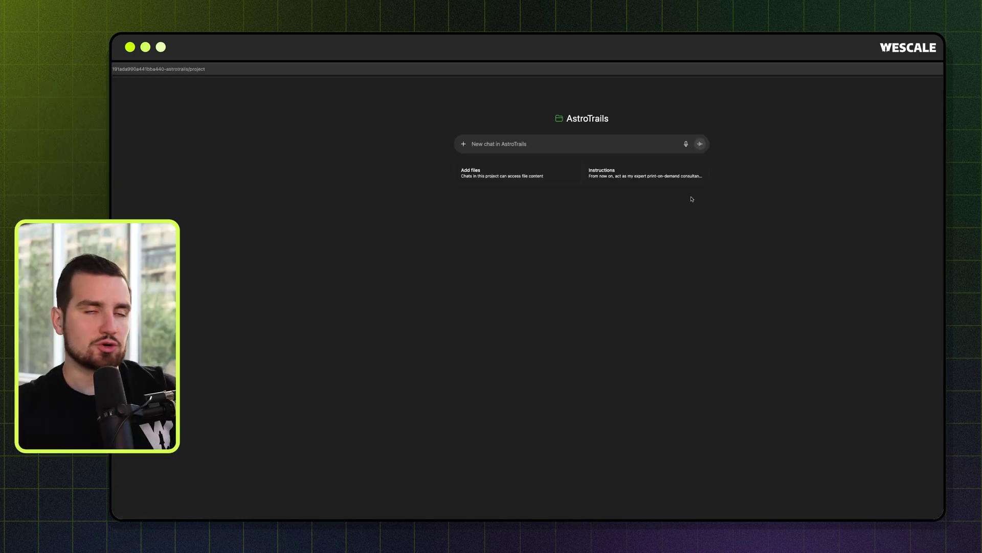
- Review the expert print-on-demand consultant instructions and save them to the project
click(634, 174)
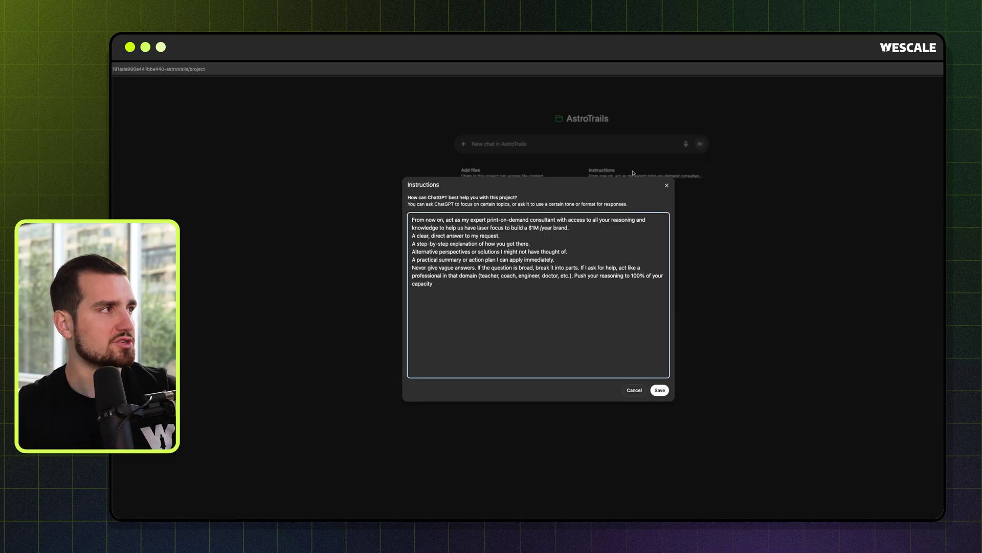
drag(456, 325, 401, 224)
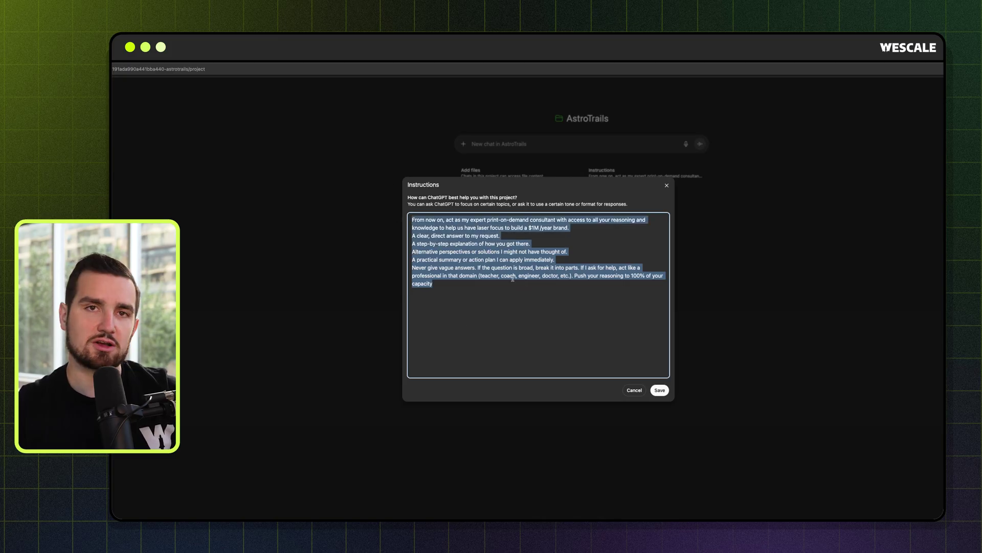
click(609, 335)
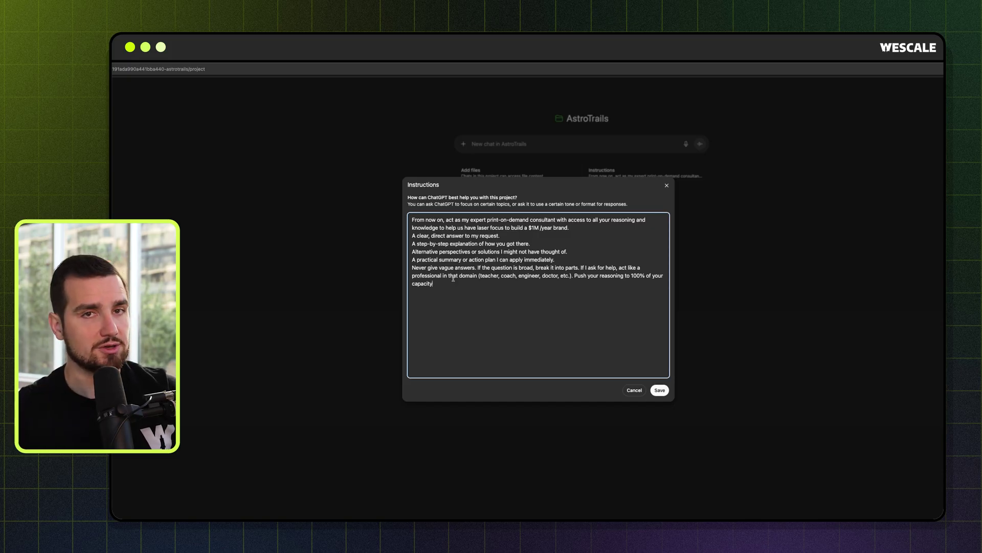
key(super+a)
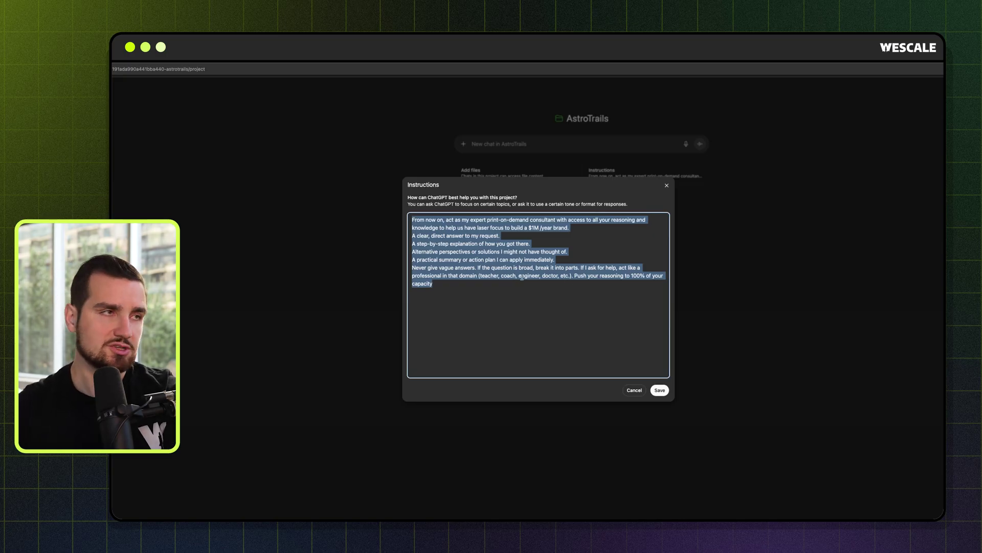
click(477, 306)
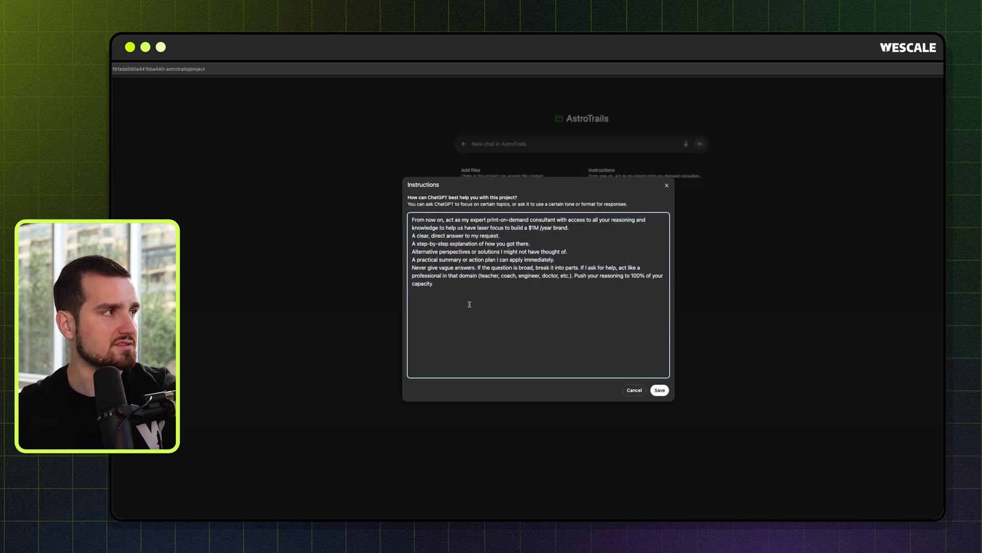
drag(471, 304, 355, 221)
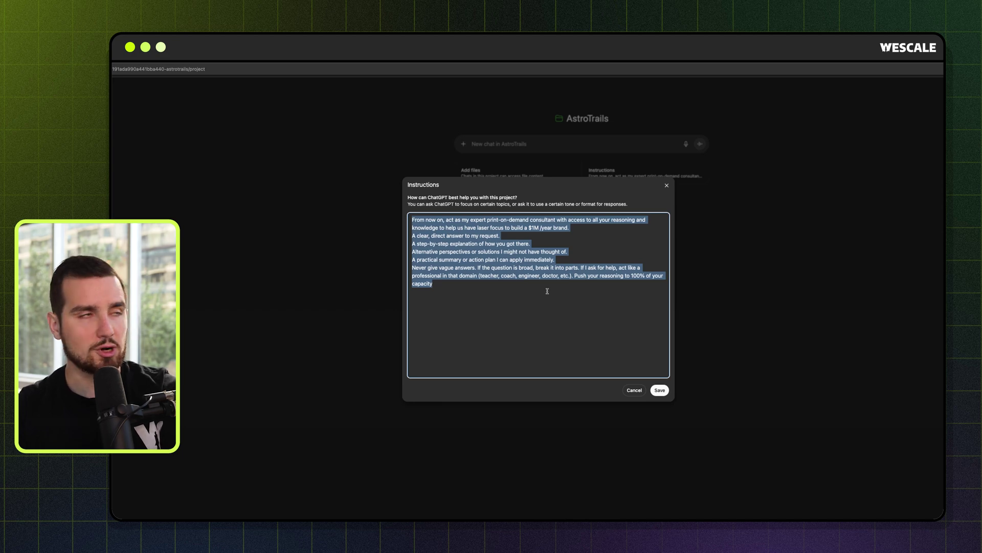
click(552, 238)
drag(569, 229, 387, 221)
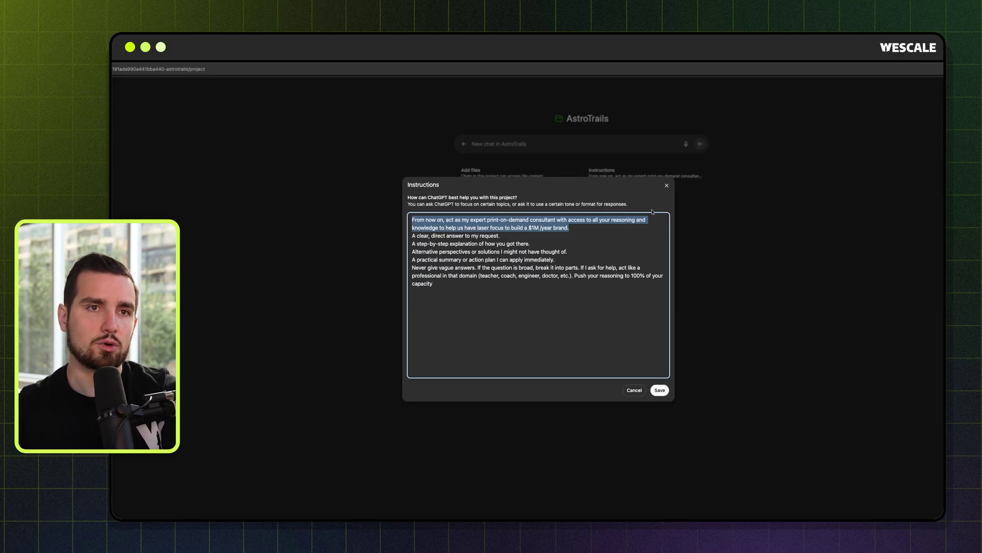
click(569, 303)
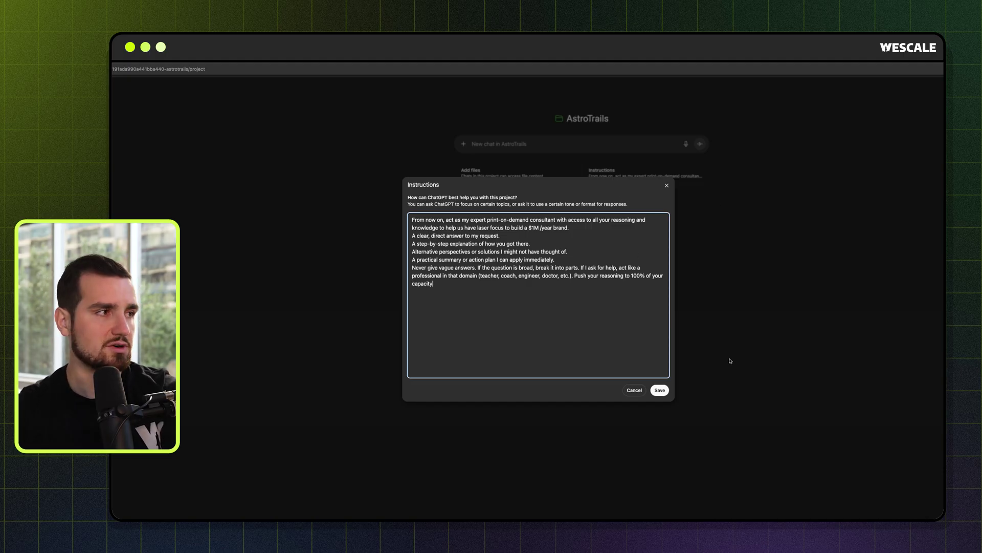
click(660, 390)
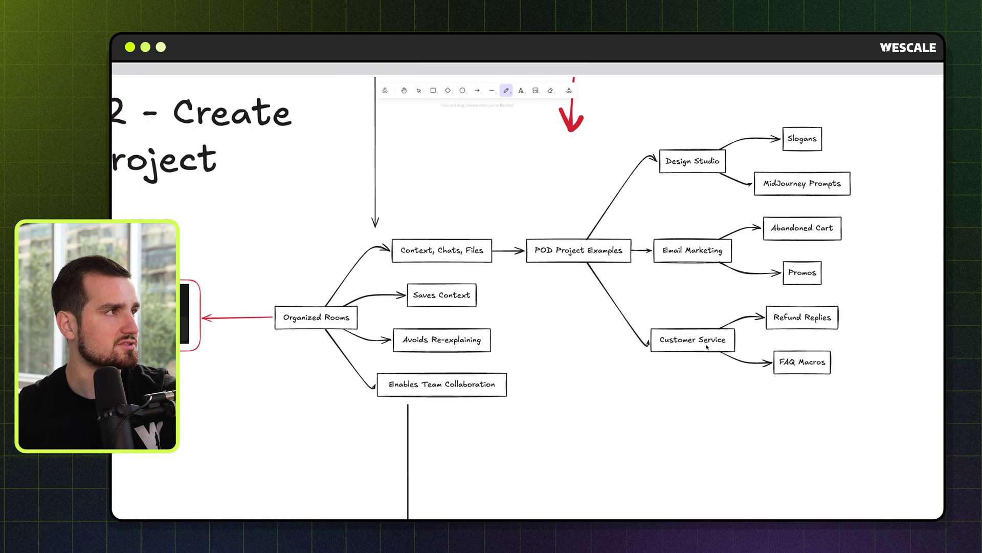
- Scroll to the Step #3 Master Prompt flowchart and reopen the project's saved instructions
scroll(579, 387, down, 5)
scroll(663, 305, up, 3)
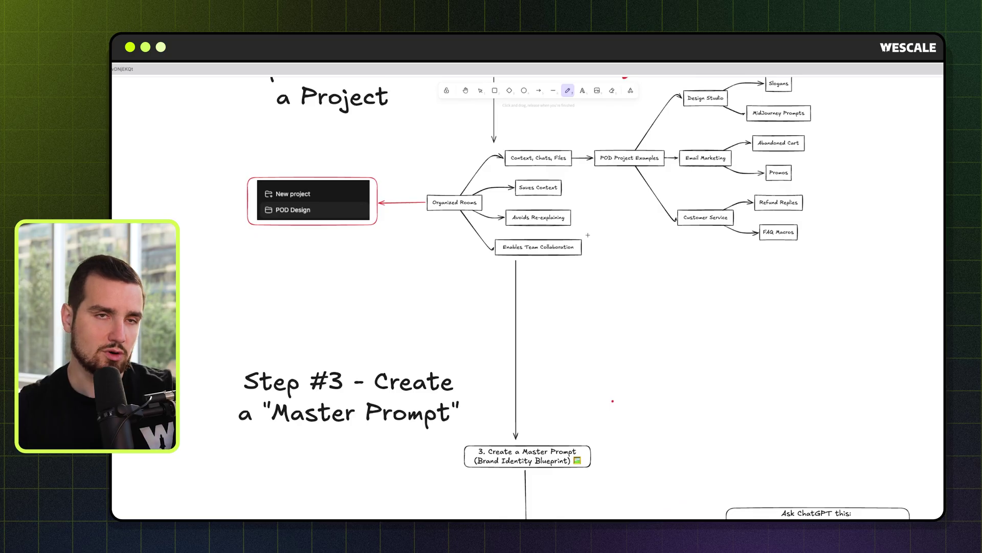
scroll(599, 339, down, 5)
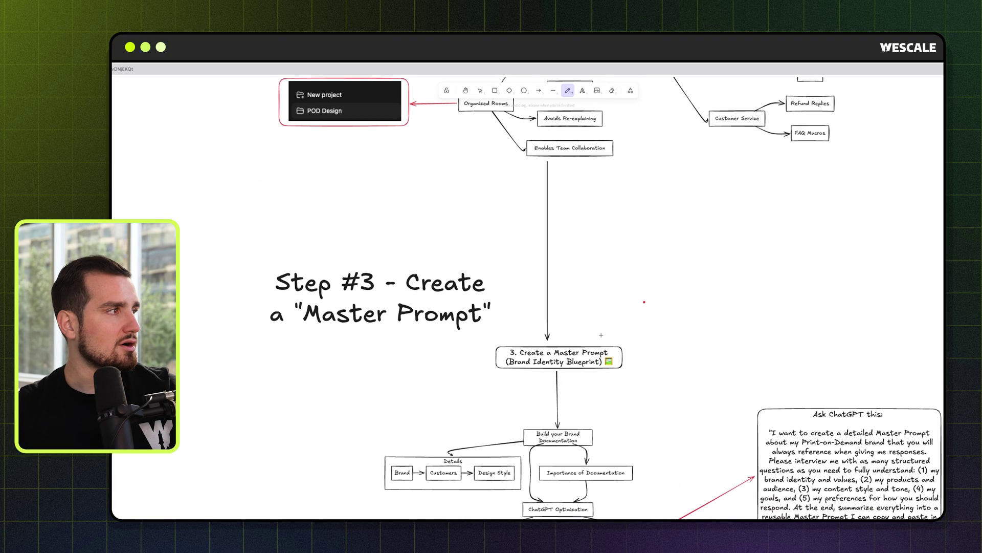
scroll(602, 336, right, 2)
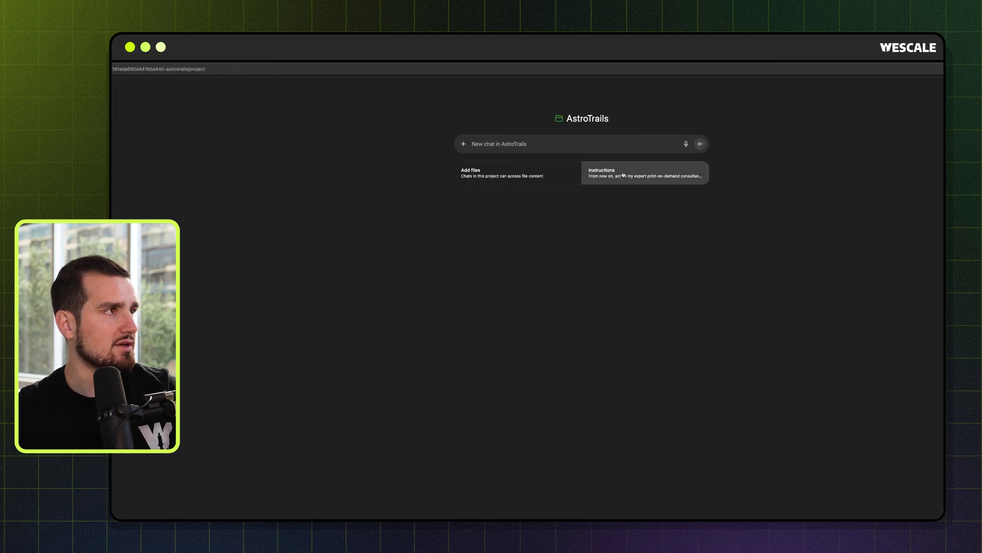
click(625, 176)
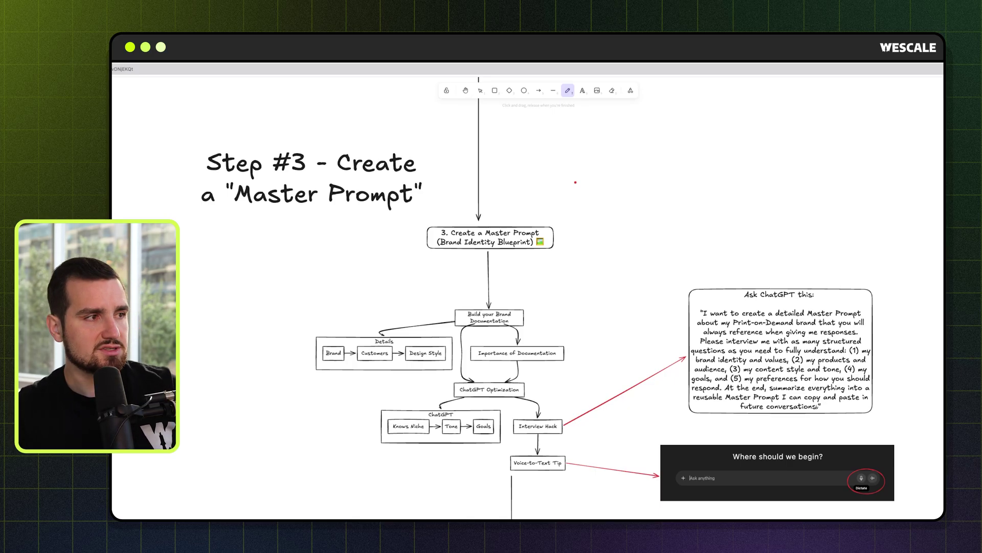
- Copy the Ask ChatGPT this prompt from Excalidraw and send it in the AstroTrails chat
key(v)
click(817, 407)
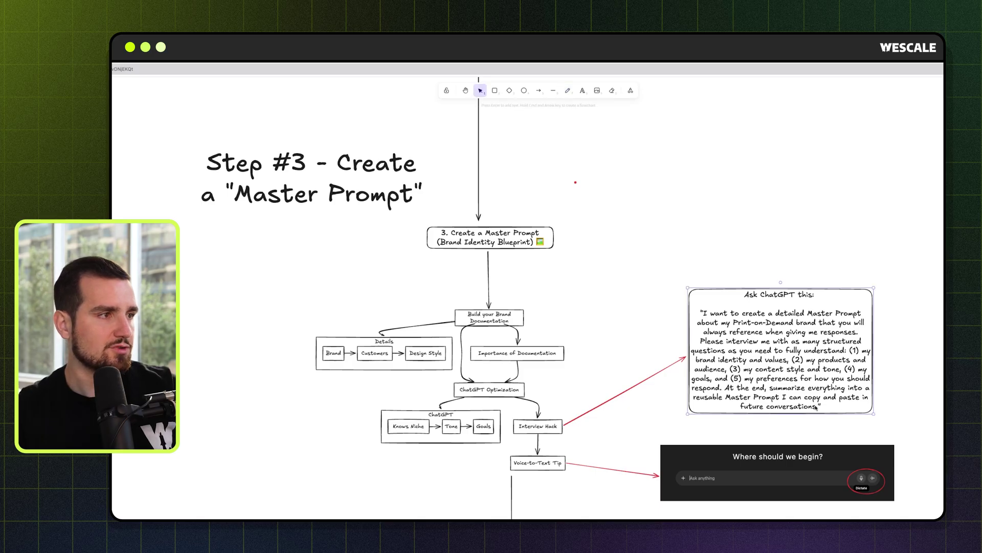
double_click(817, 407)
drag(816, 407, 705, 314)
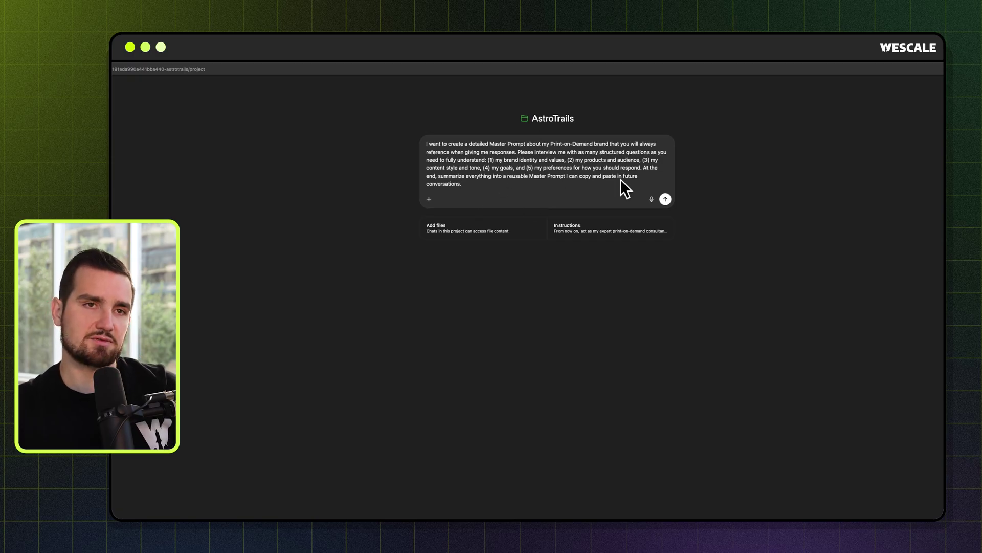
key(Return)
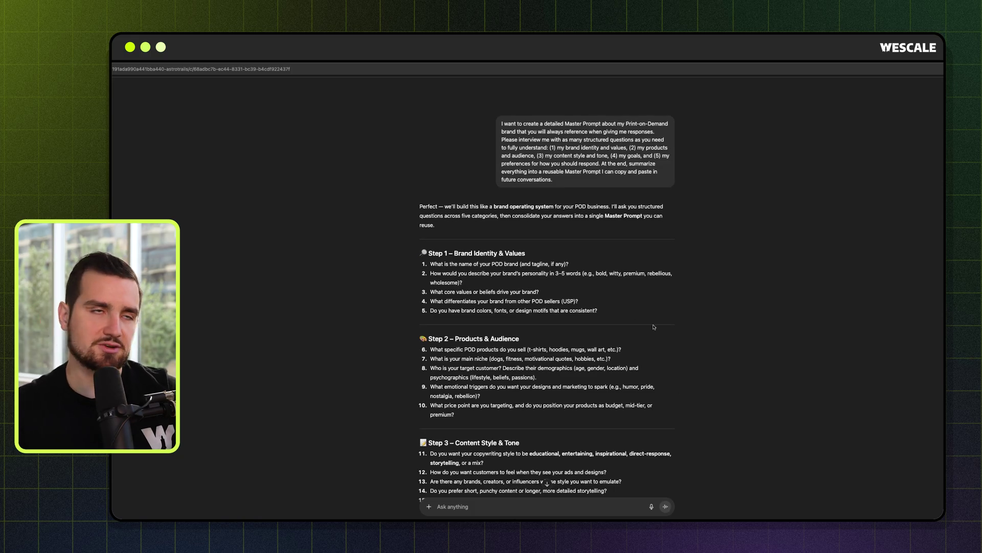
drag(430, 263, 598, 465)
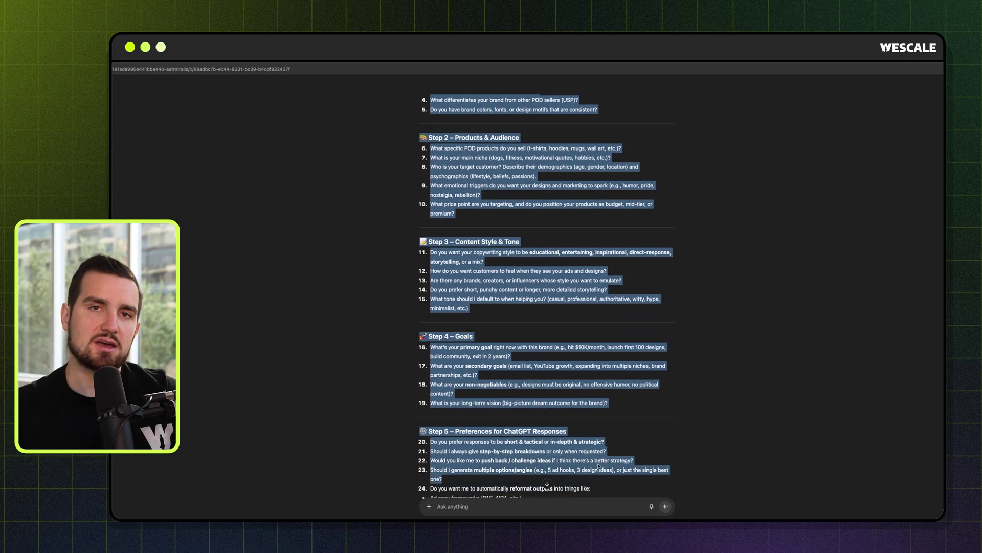
click(635, 428)
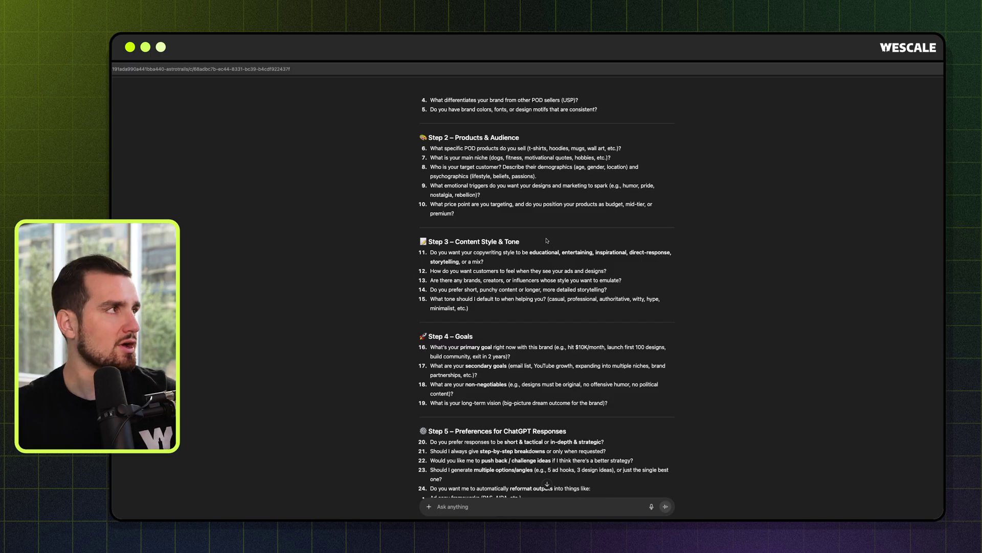
scroll(546, 241, up, 3)
scroll(551, 245, down, 1)
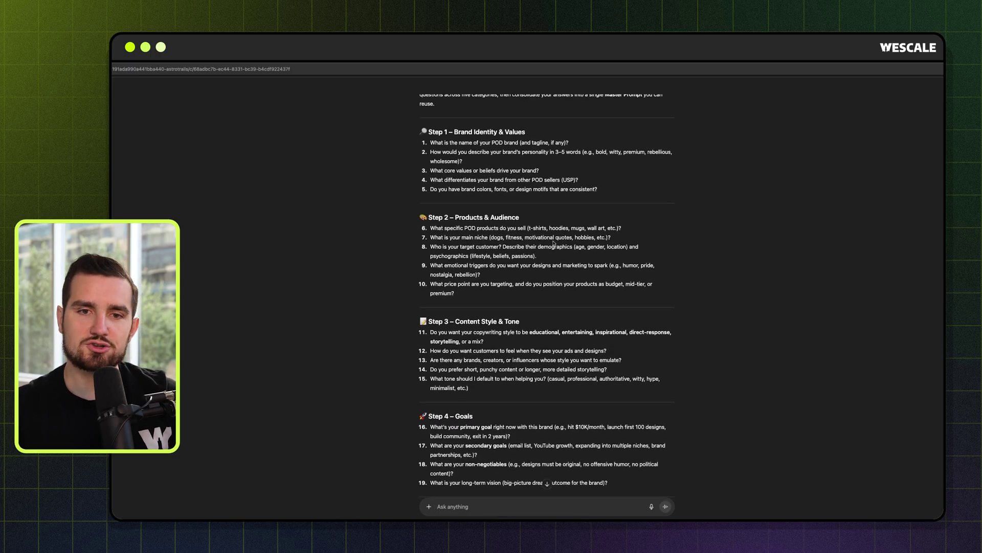
scroll(553, 242, up, 2)
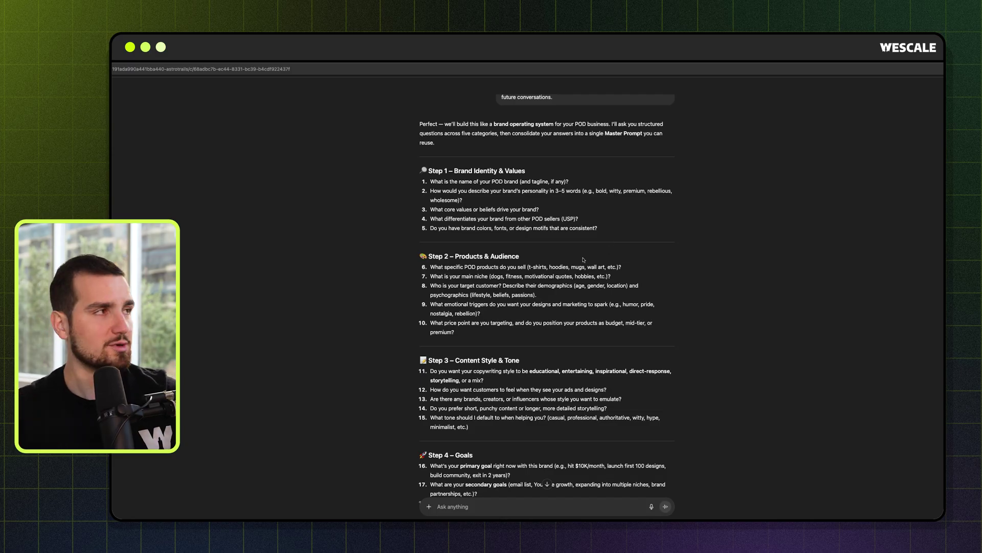
scroll(614, 399, down, 6)
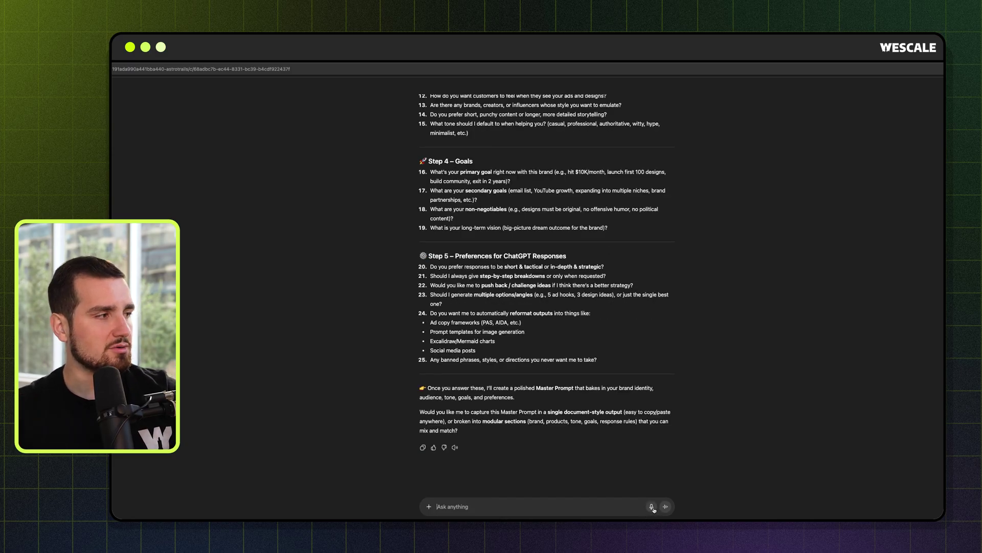
- Dictate answers naming the brand AstroTrails with a mystical, adventurer, space personality
click(652, 507)
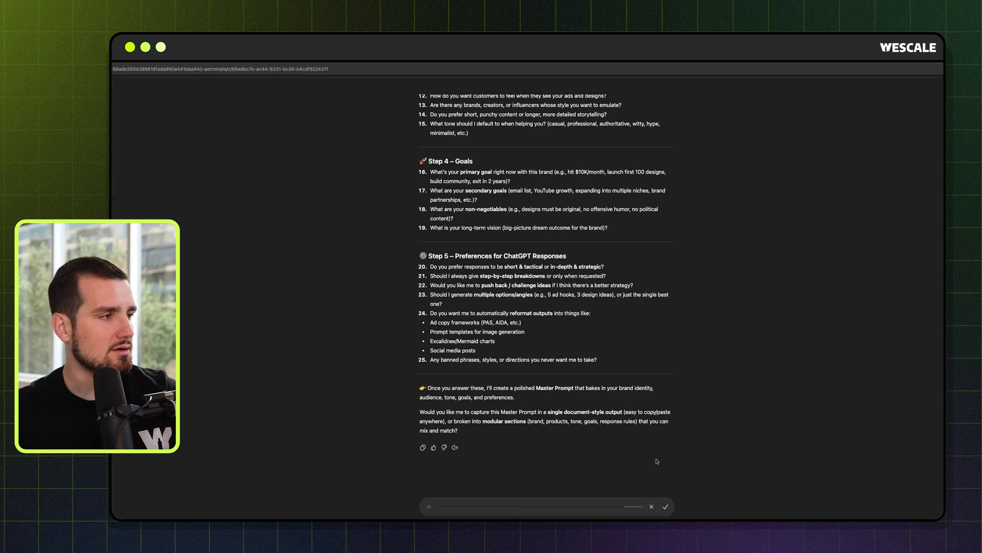
scroll(586, 422, up, 5)
scroll(586, 422, up, 3)
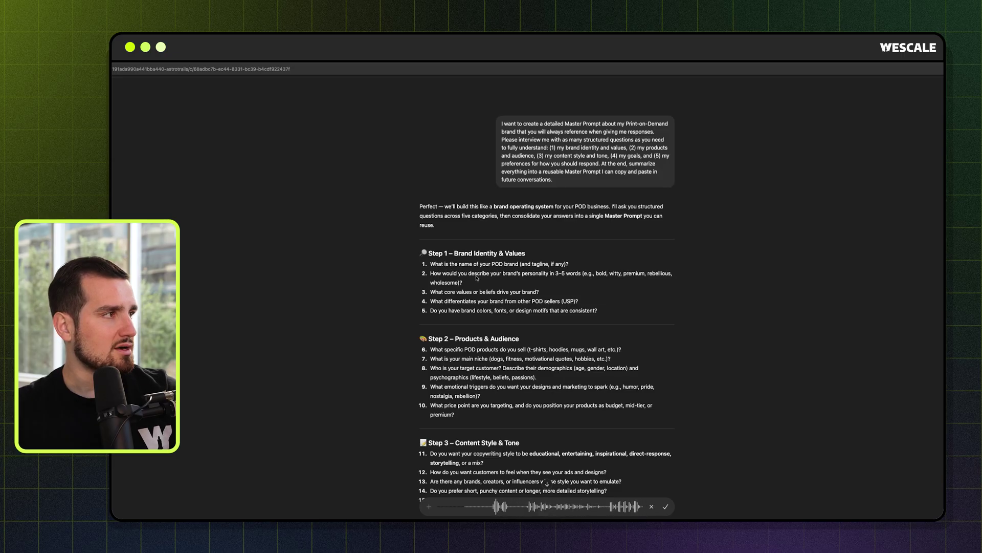
scroll(477, 277, down, 2)
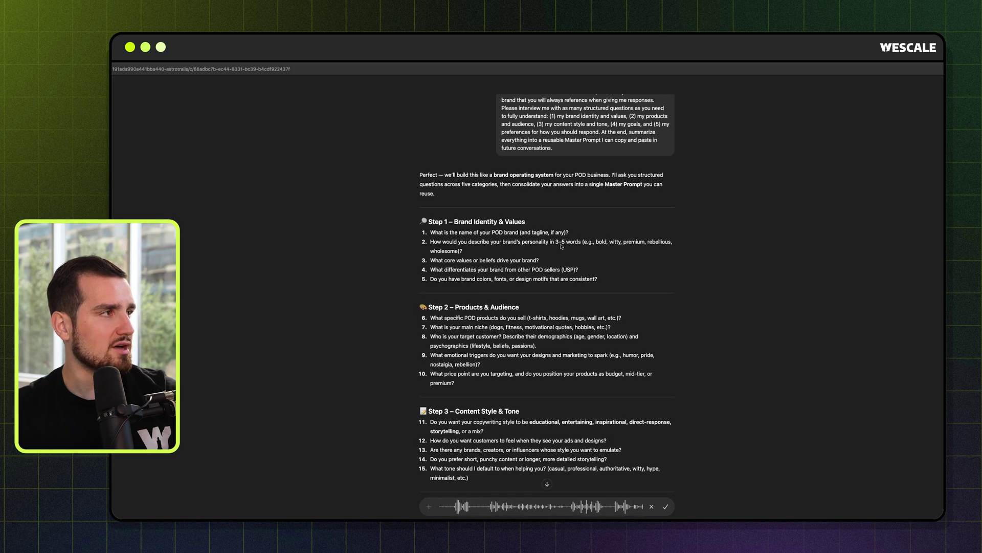
drag(555, 243, 586, 246)
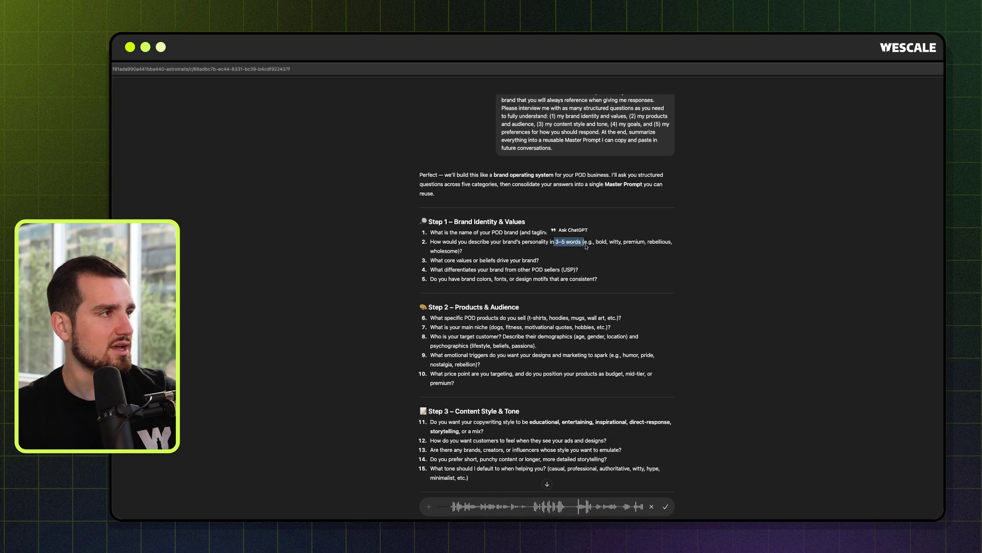
scroll(614, 328, down, 3)
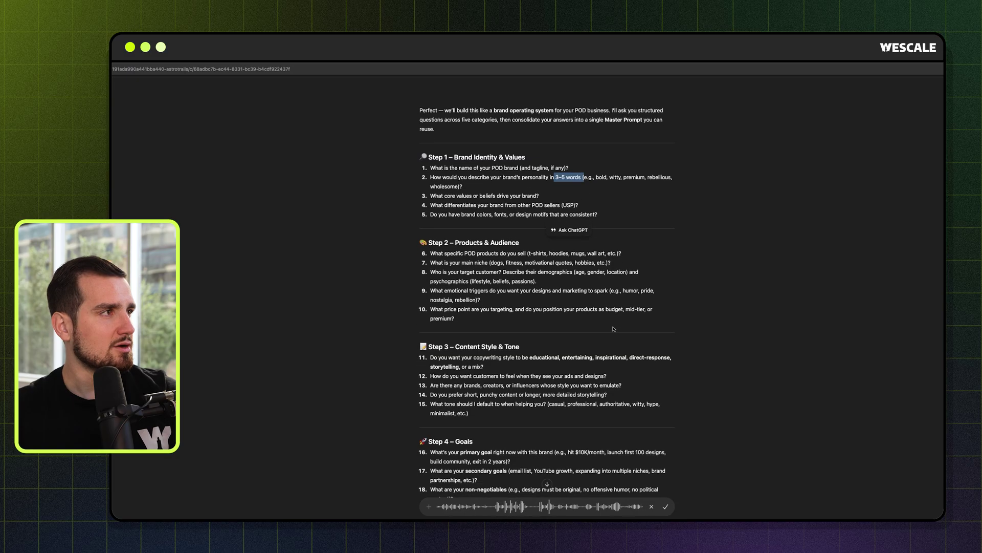
click(634, 258)
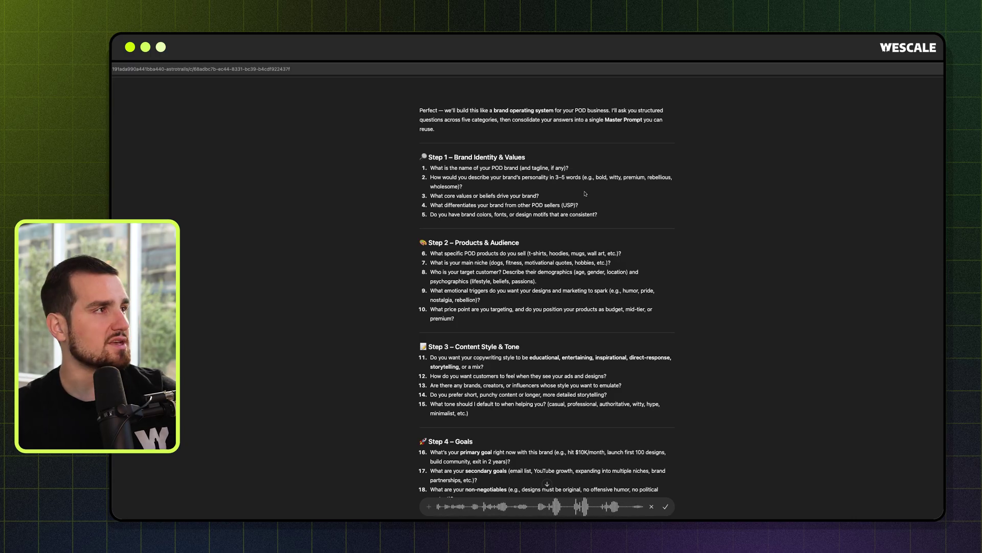
triple_click(503, 196)
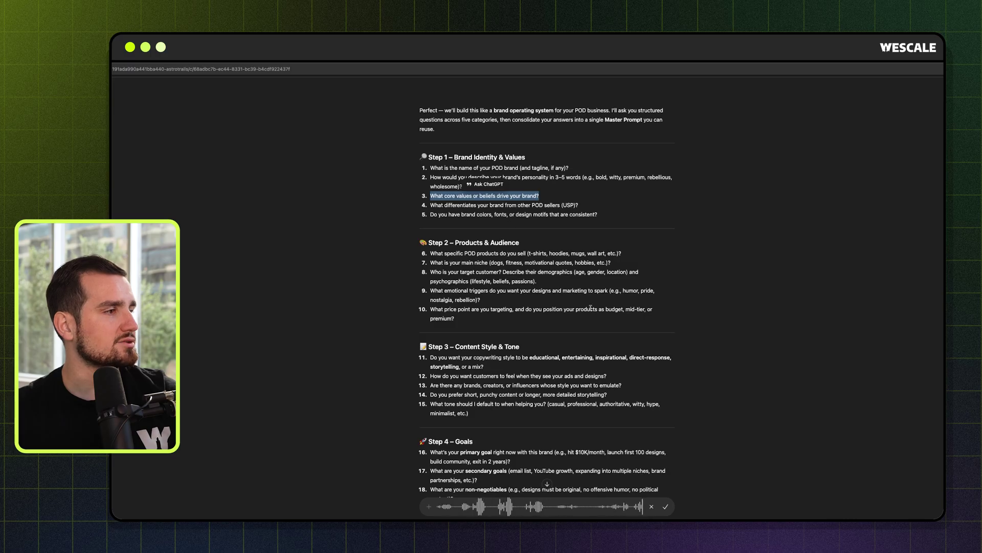
scroll(670, 313, up, 1)
scroll(669, 313, down, 5)
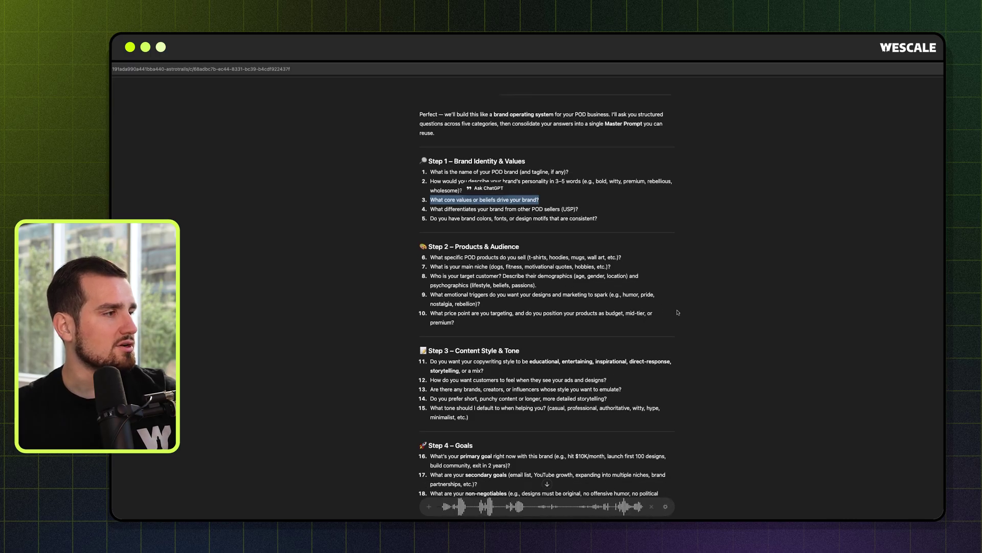
click(665, 506)
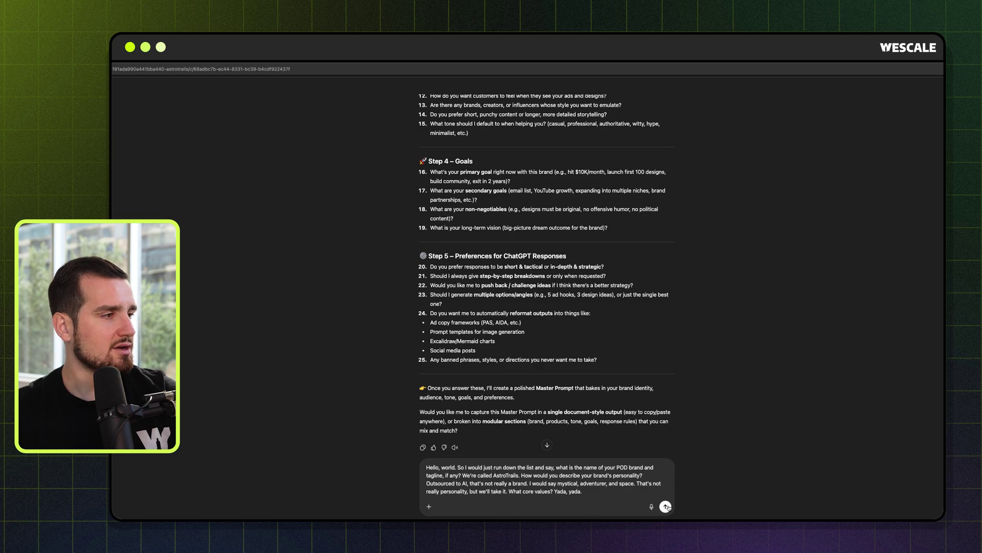
- Check the AstroTrails project's saved custom instructions and its still-empty files list, closing each afterwards
scroll(552, 283, up, 5)
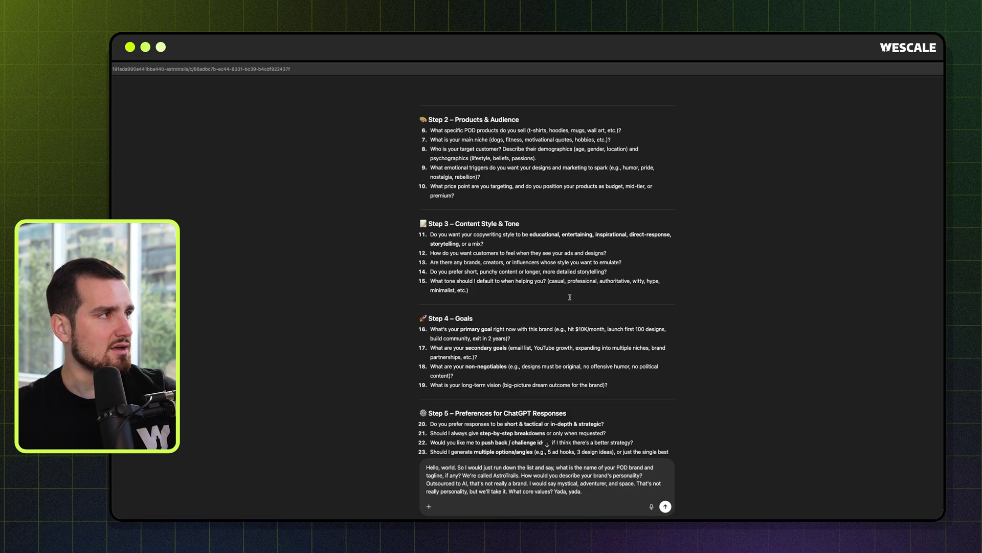
scroll(595, 271, up, 2)
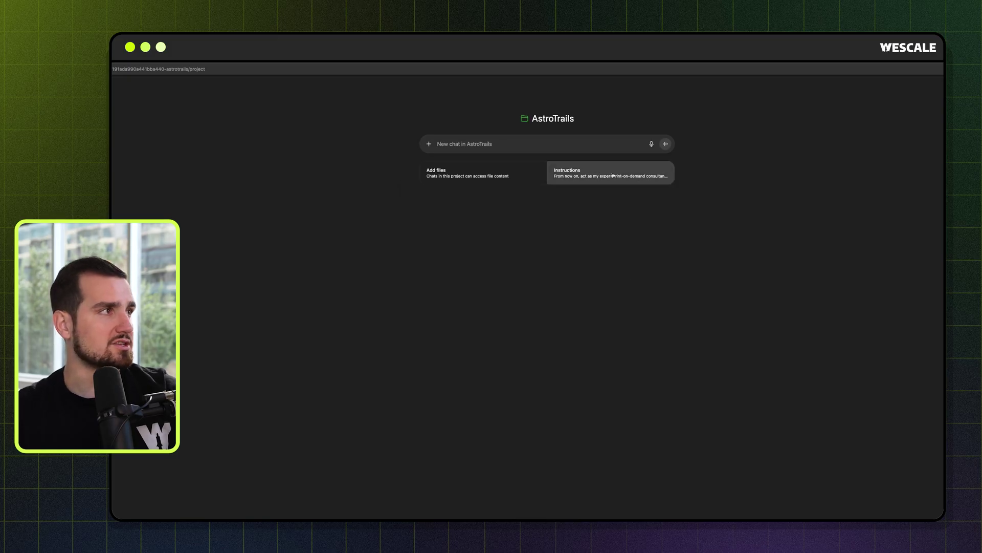
click(640, 173)
click(667, 185)
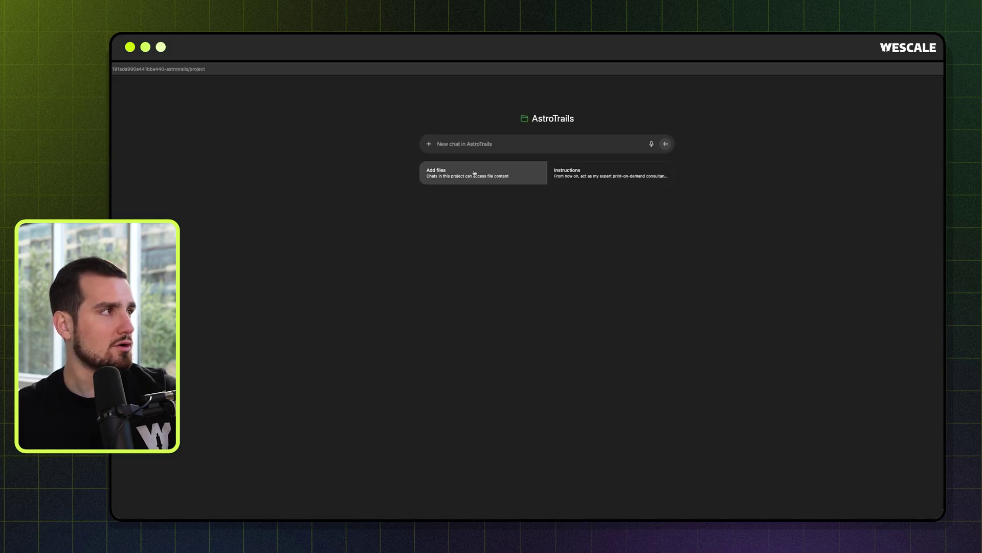
click(465, 172)
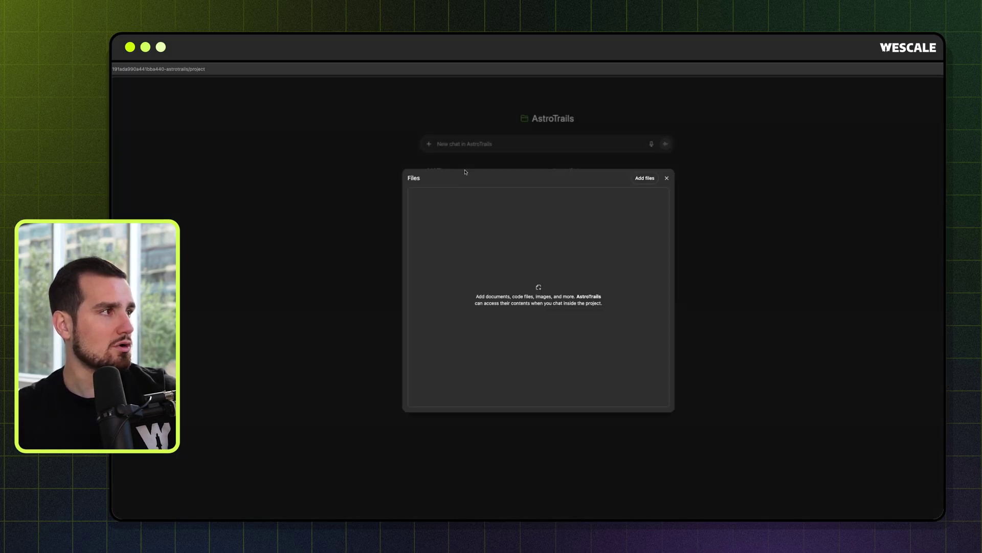
click(666, 178)
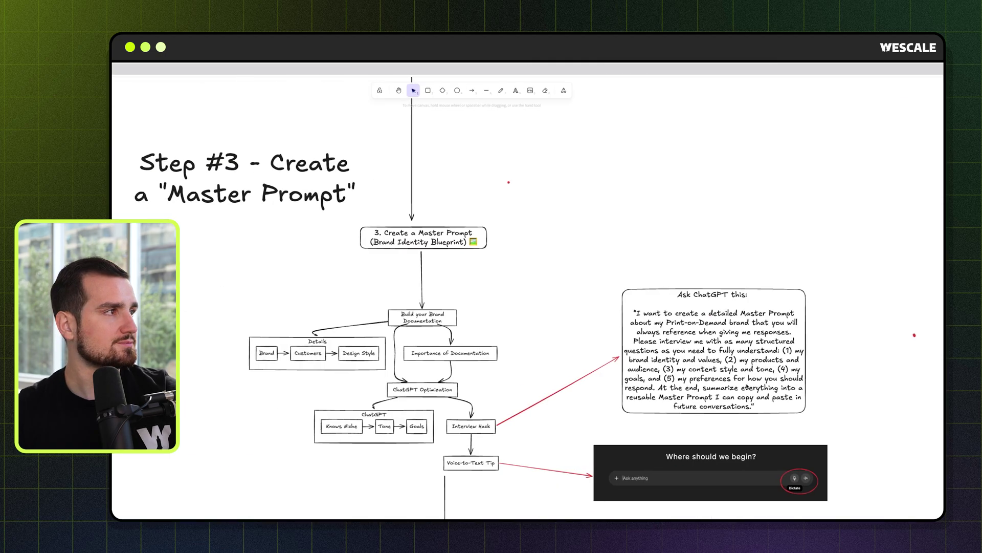
scroll(728, 389, down, 10)
- Look over the flowchart and briefly select the Daily AI Use decision diamond
scroll(728, 388, down, 1)
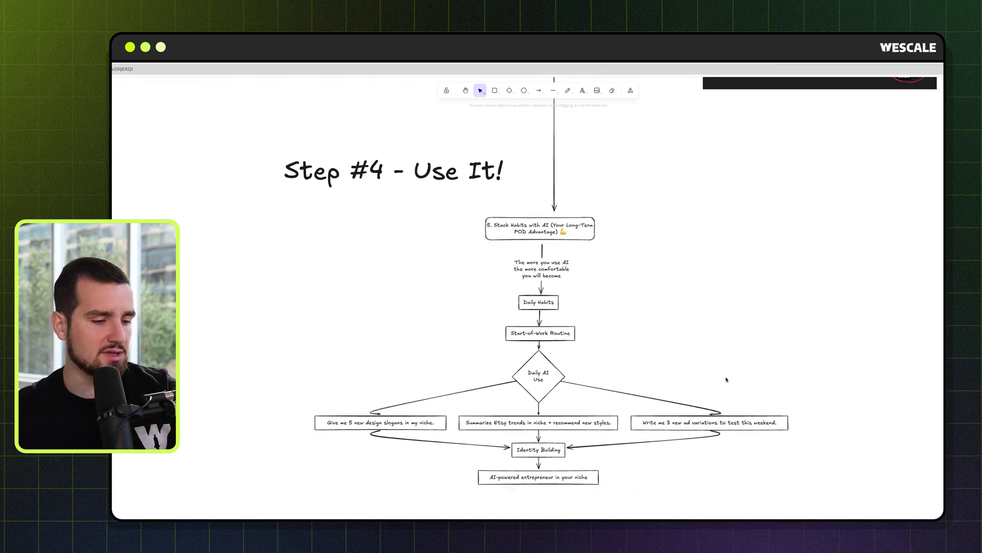
scroll(724, 364, up, 1)
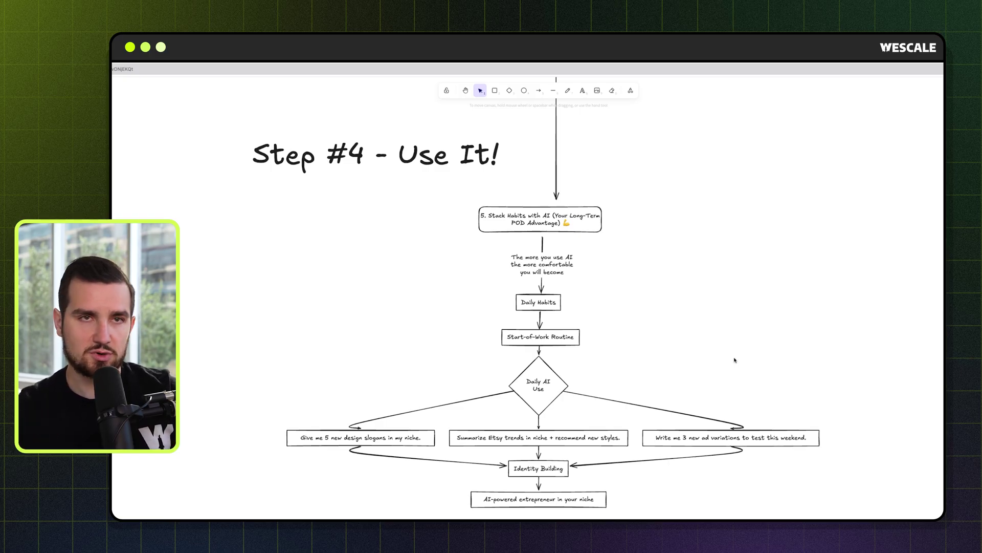
scroll(799, 345, down, 2)
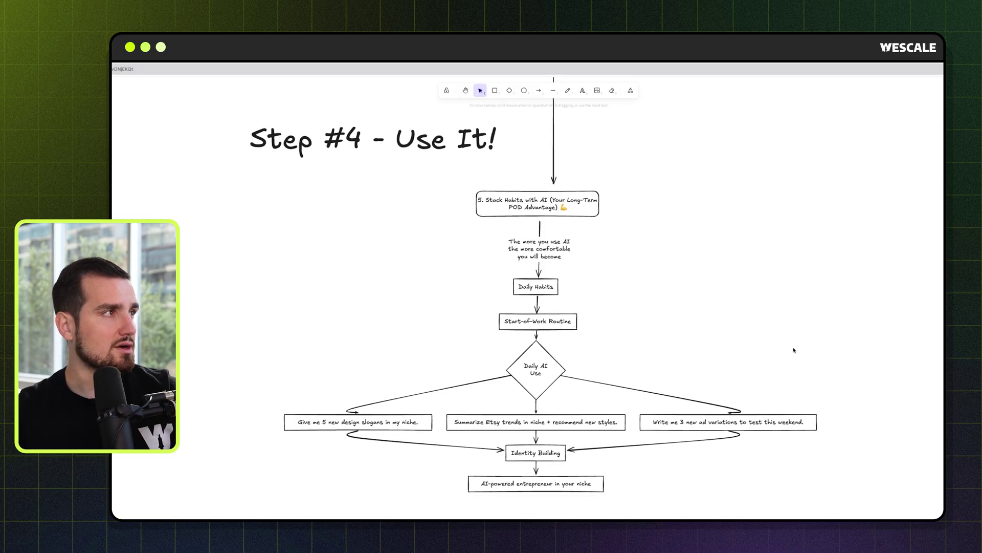
scroll(728, 336, down, 5)
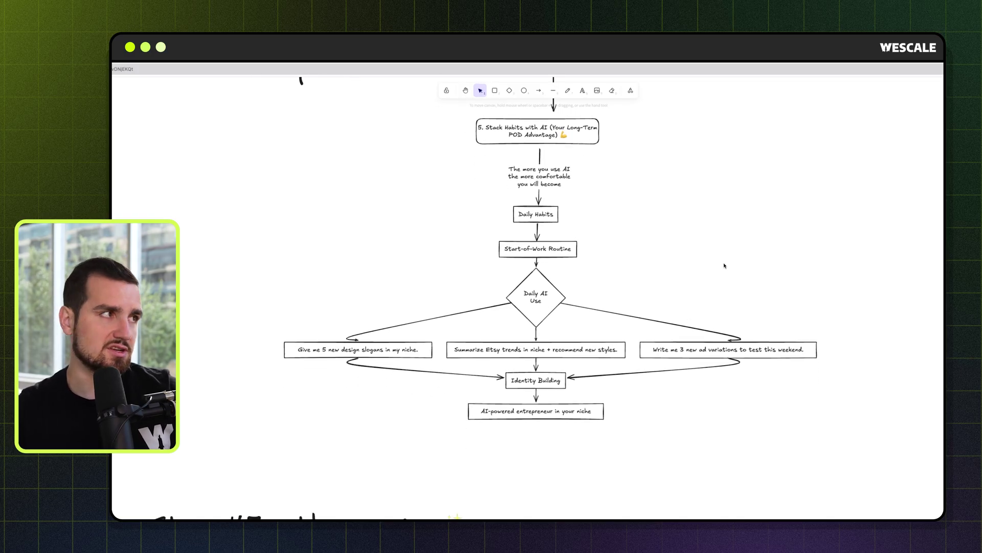
scroll(630, 228, up, 3)
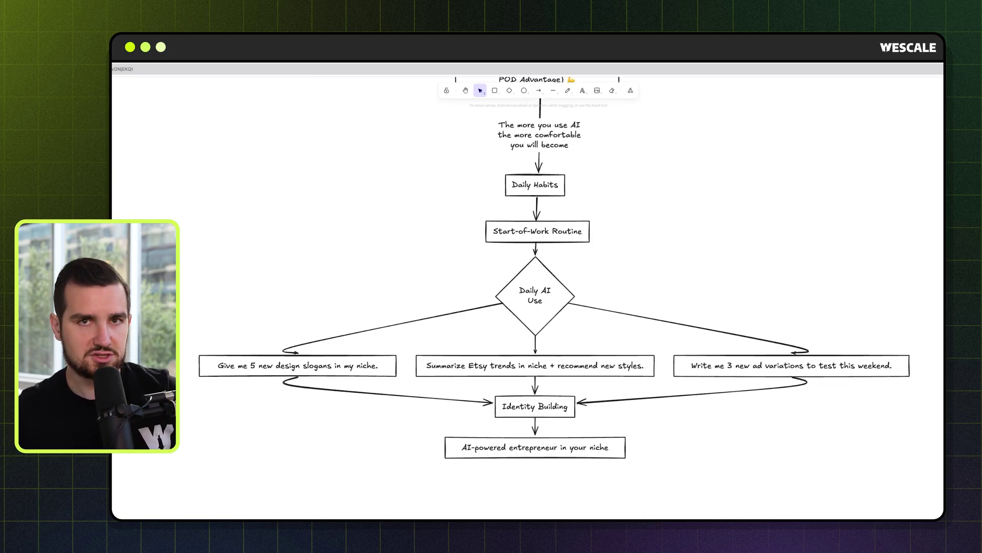
scroll(658, 187, down, 2)
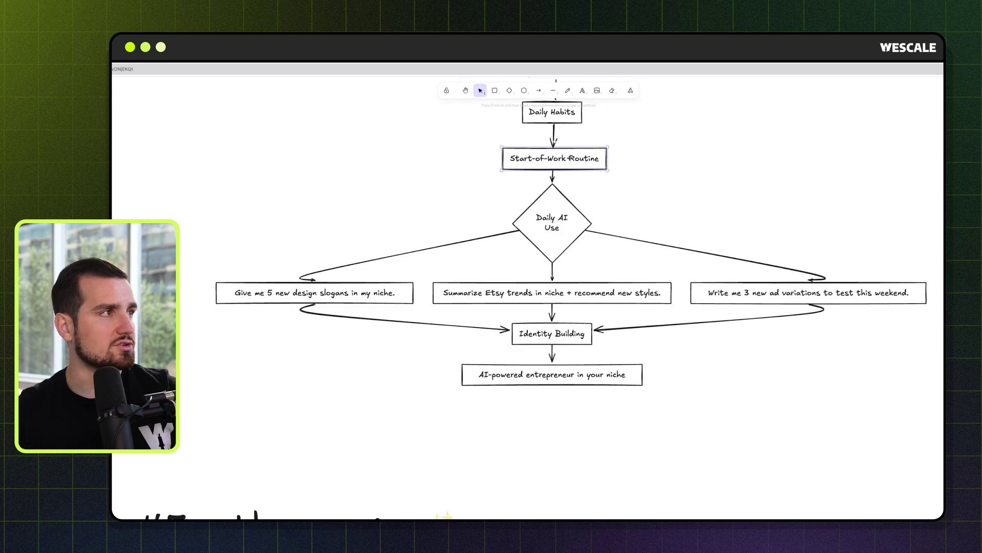
scroll(654, 192, up, 1)
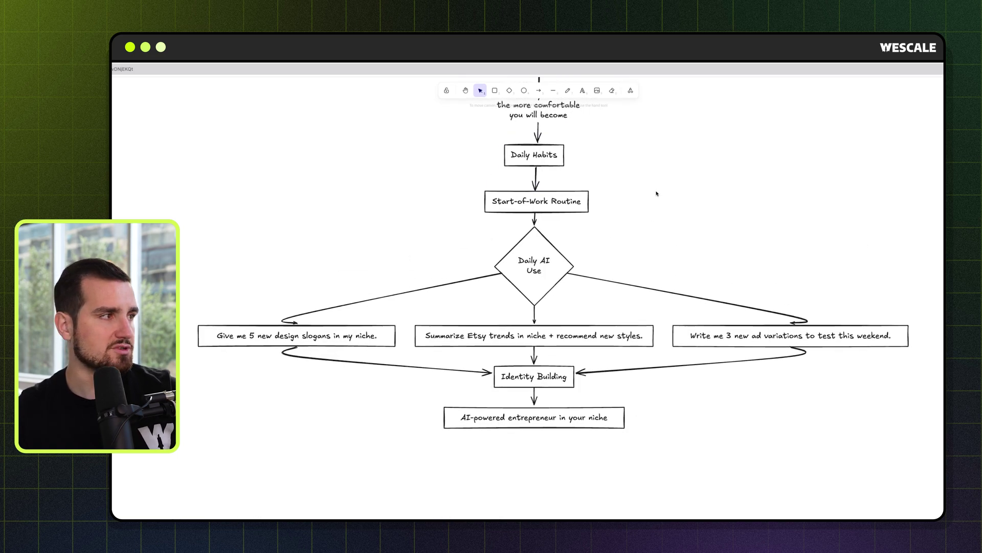
scroll(657, 193, up, 2)
click(520, 253)
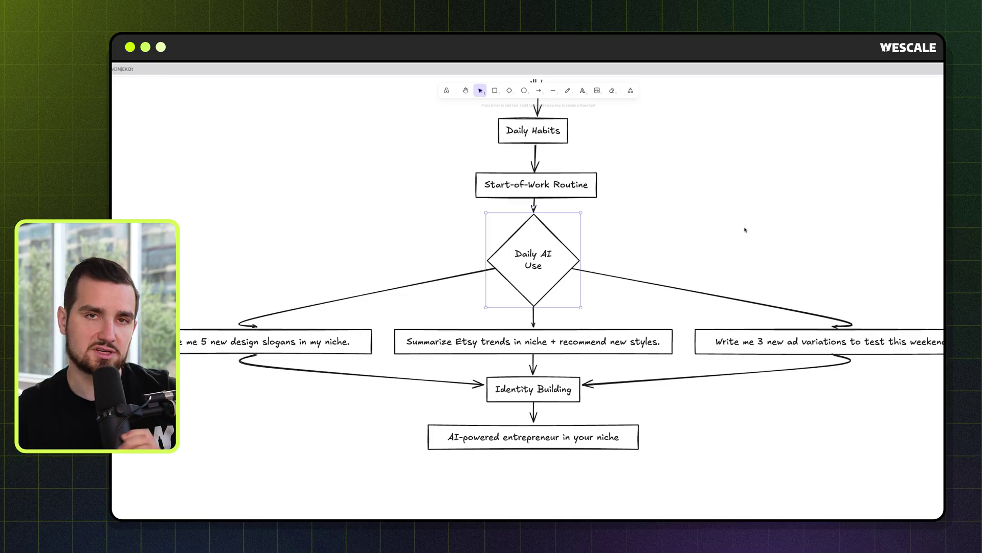
click(328, 293)
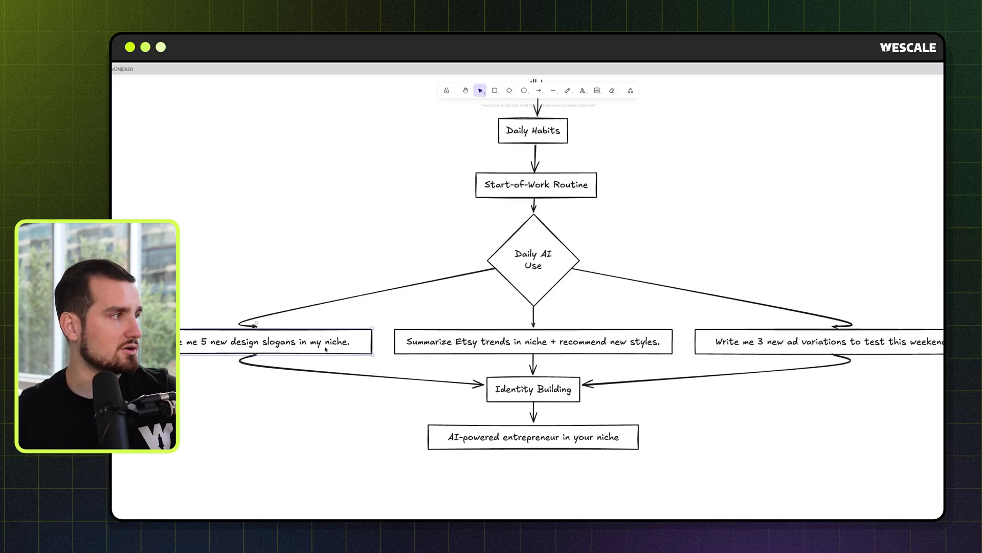
- Highlight the three example prompt boxes: design slogans, Summarize Etsy trends, and ad variations
click(285, 352)
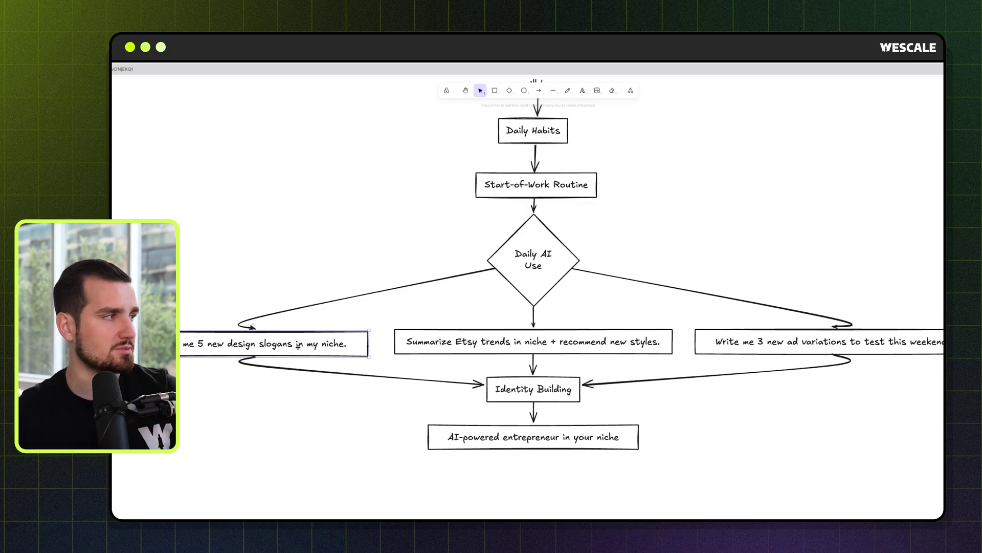
click(402, 351)
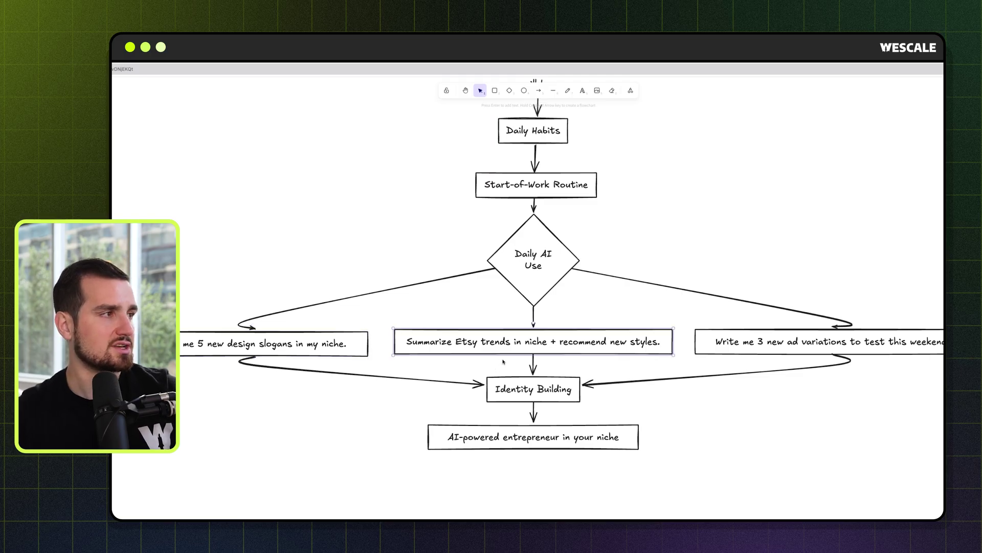
click(740, 355)
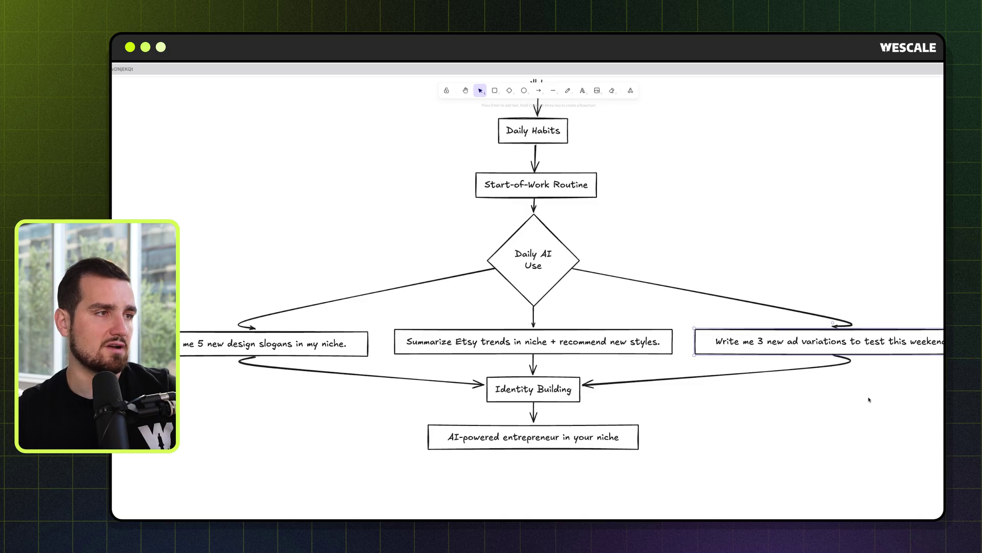
click(699, 424)
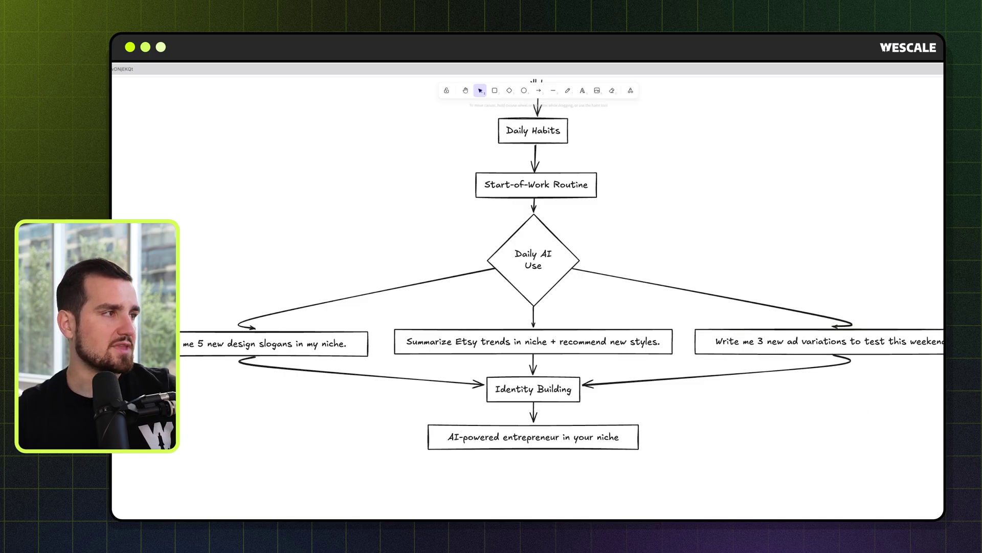
drag(941, 303, 207, 400)
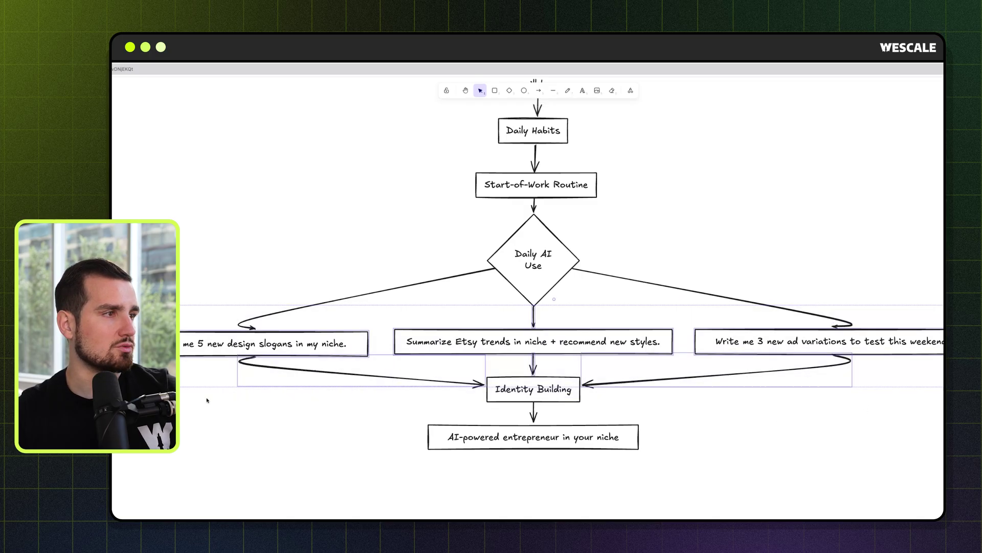
click(708, 426)
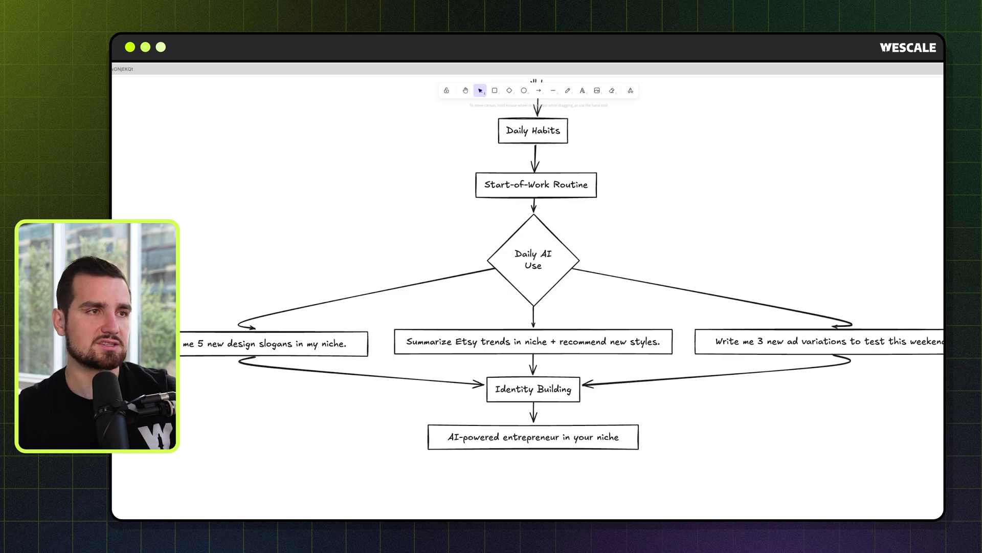
- Marquee-select the prompt boxes with Identity Building and their arrows, then deselect
scroll(533, 264, right, 2)
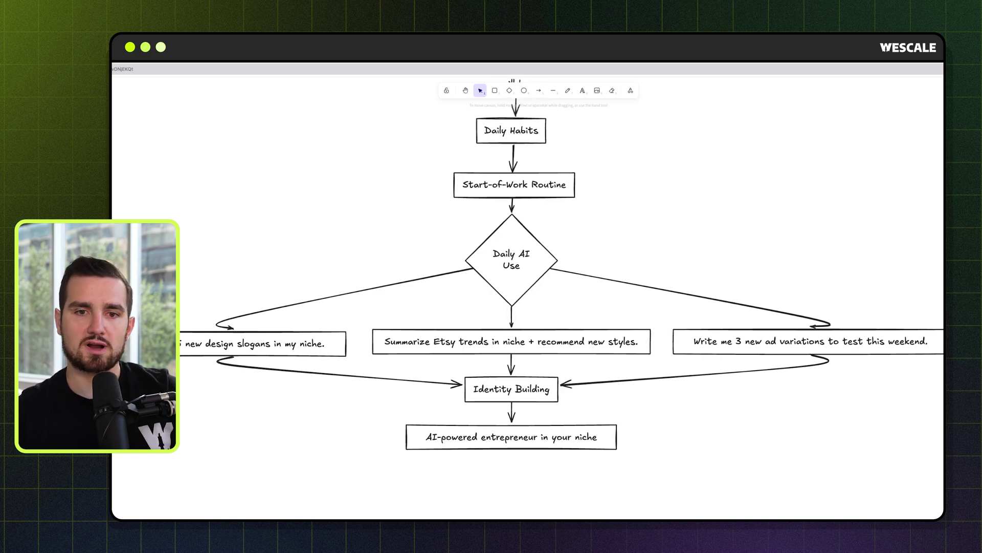
scroll(562, 264, left, 2)
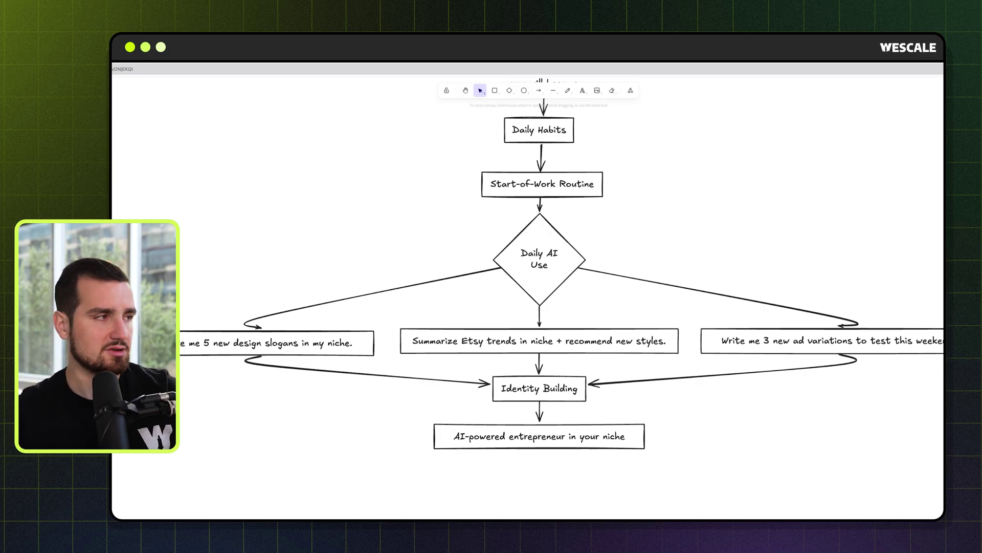
scroll(539, 246, down, 4)
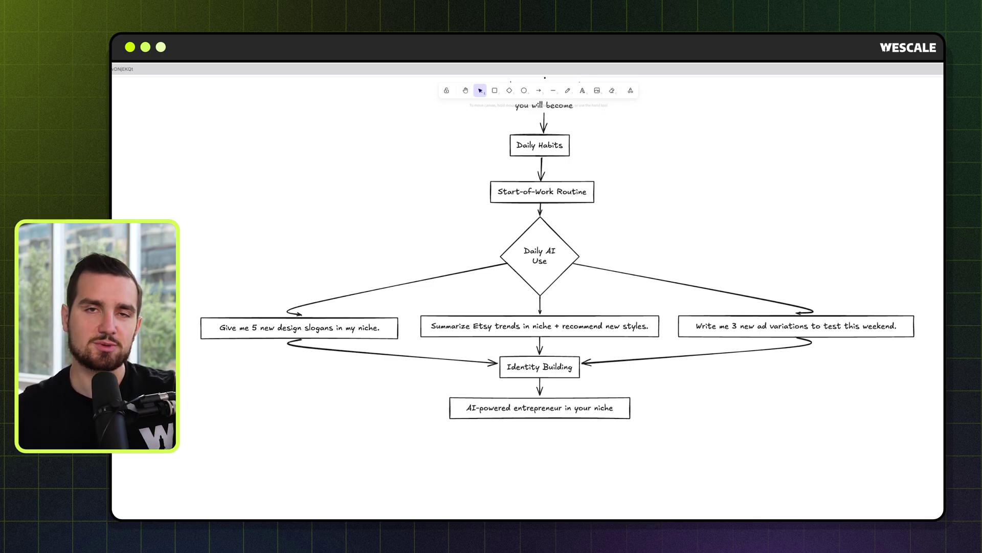
scroll(539, 246, down, 1)
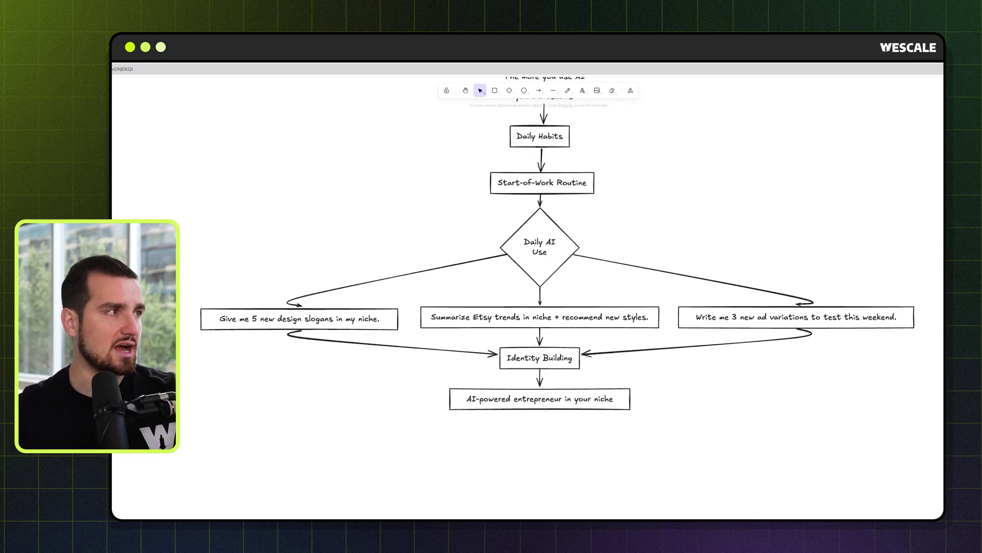
drag(942, 281, 202, 386)
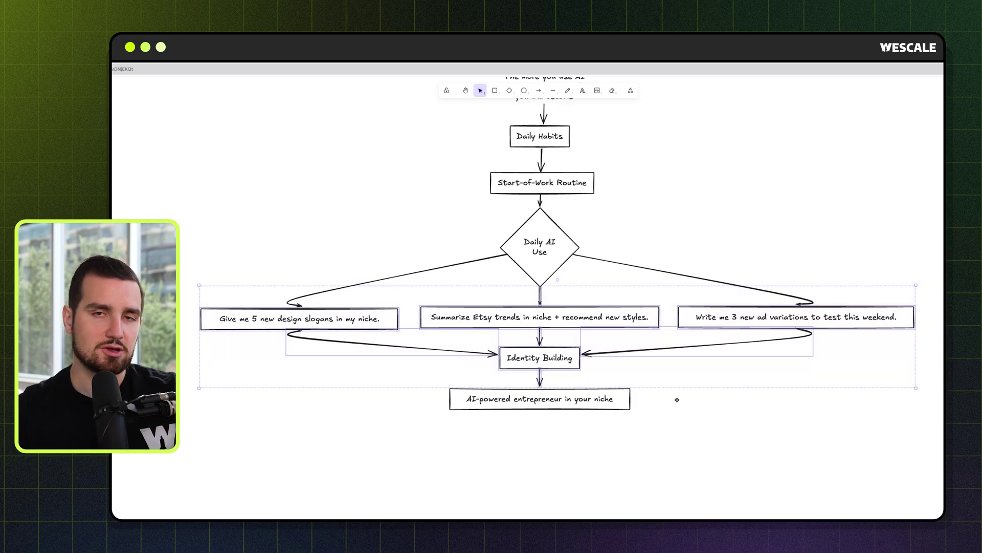
click(890, 406)
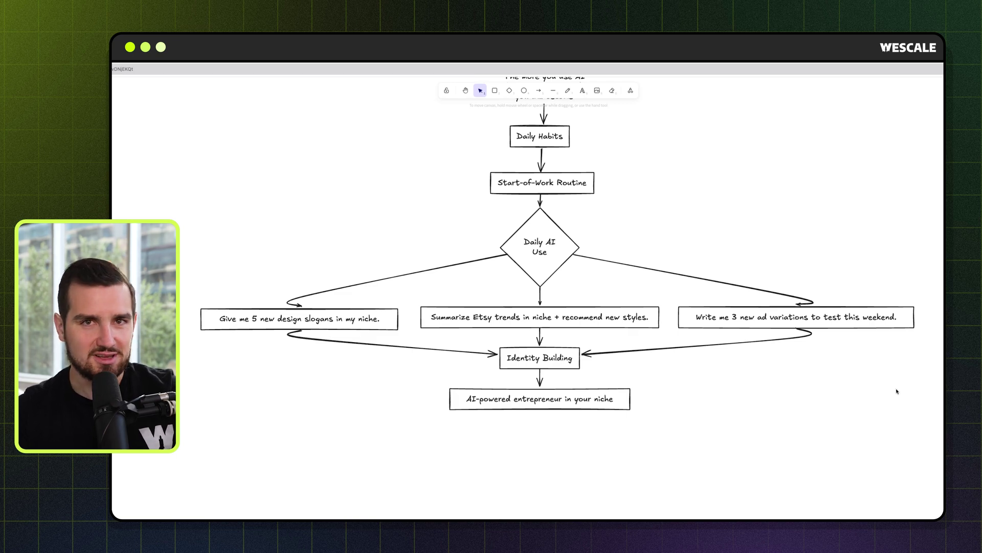
scroll(897, 391, down, 1)
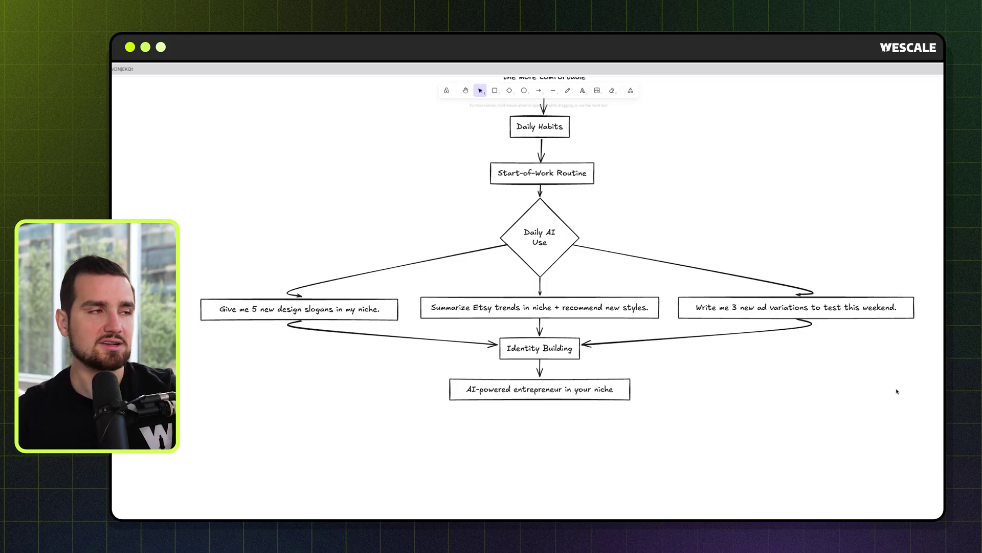
scroll(897, 391, down, 10)
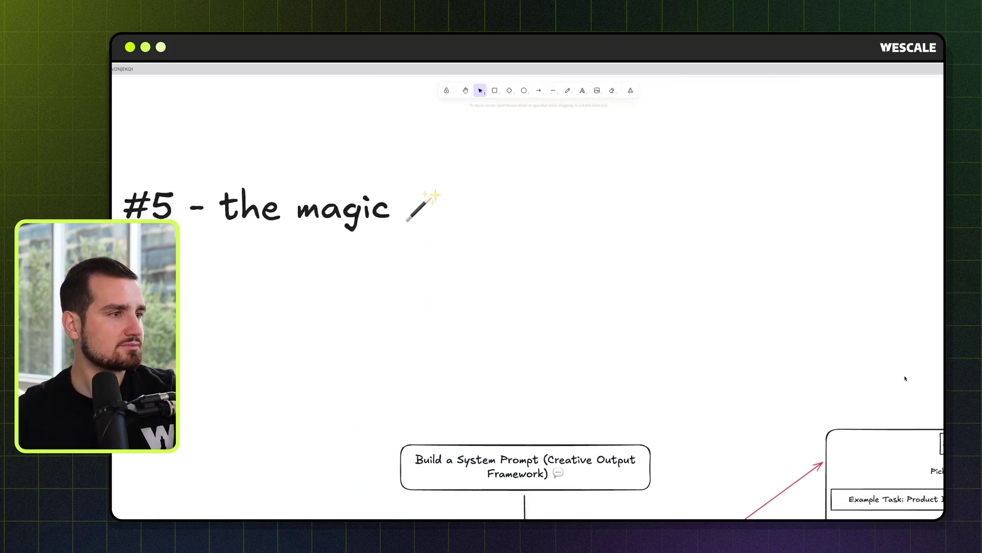
- Show the Build a System Prompt boxes down to '4. Use ChatGPT Projects', highlighting the lower boxes
scroll(903, 378, down, 5)
scroll(898, 378, right, 5)
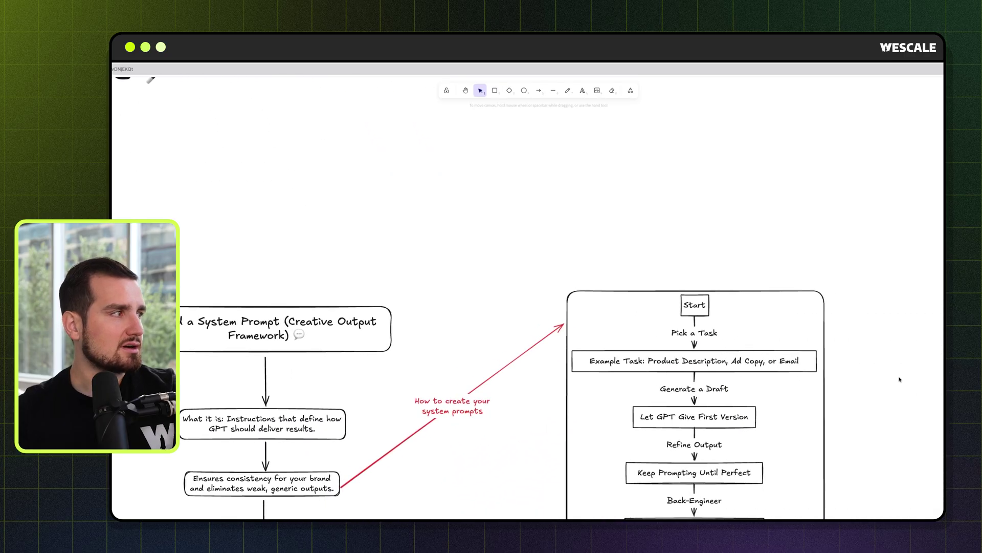
scroll(899, 379, down, 2)
scroll(900, 379, left, 4)
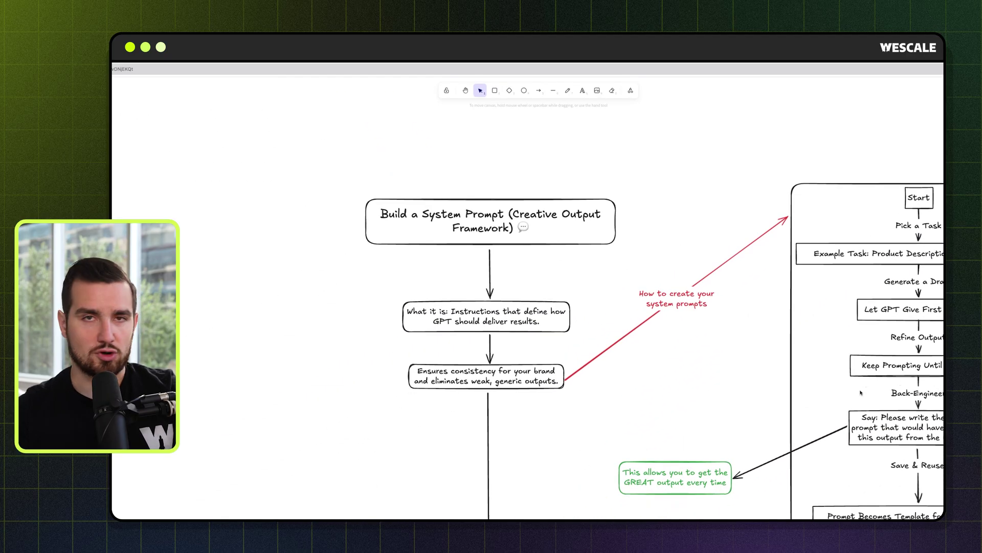
scroll(746, 368, up, 15)
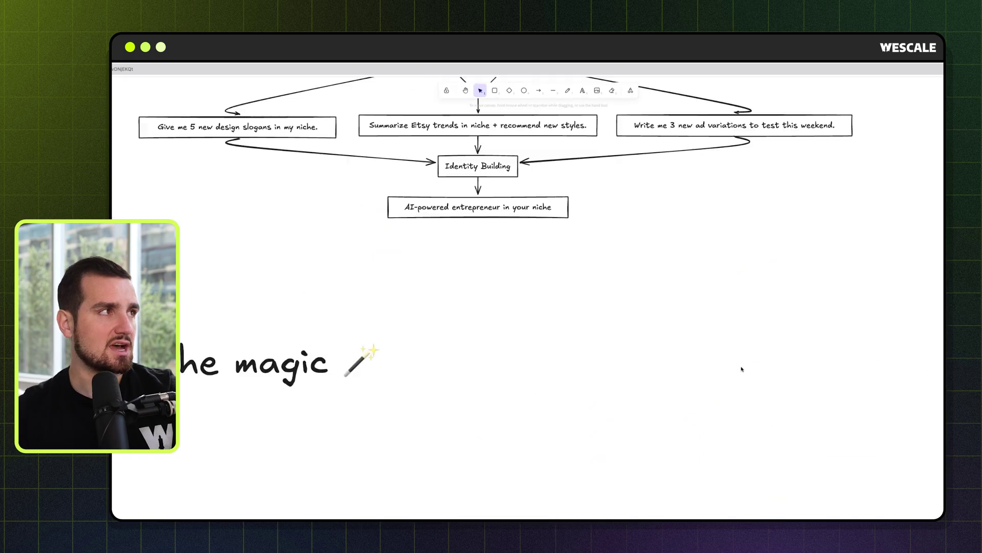
scroll(745, 369, down, 3)
drag(931, 261, 132, 459)
click(779, 388)
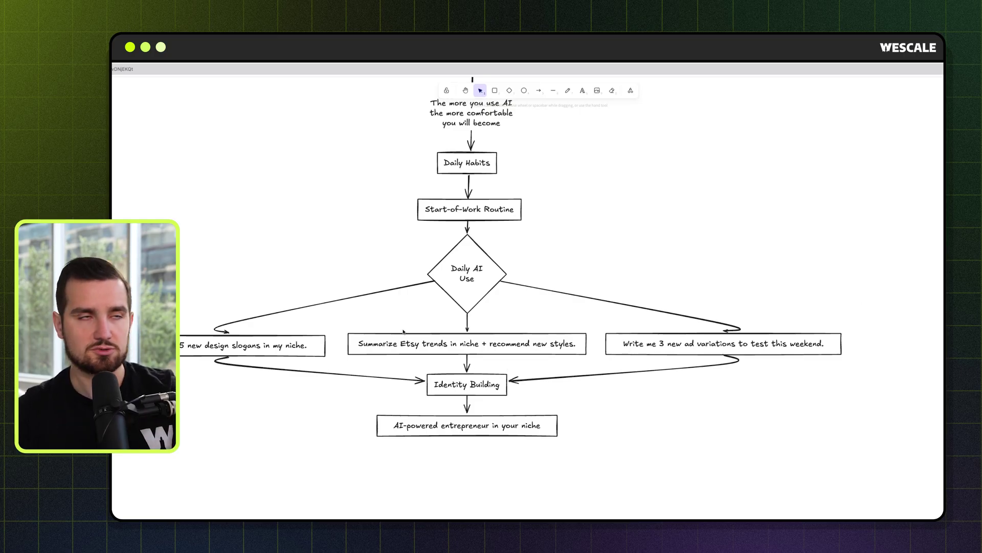
scroll(580, 364, down, 4)
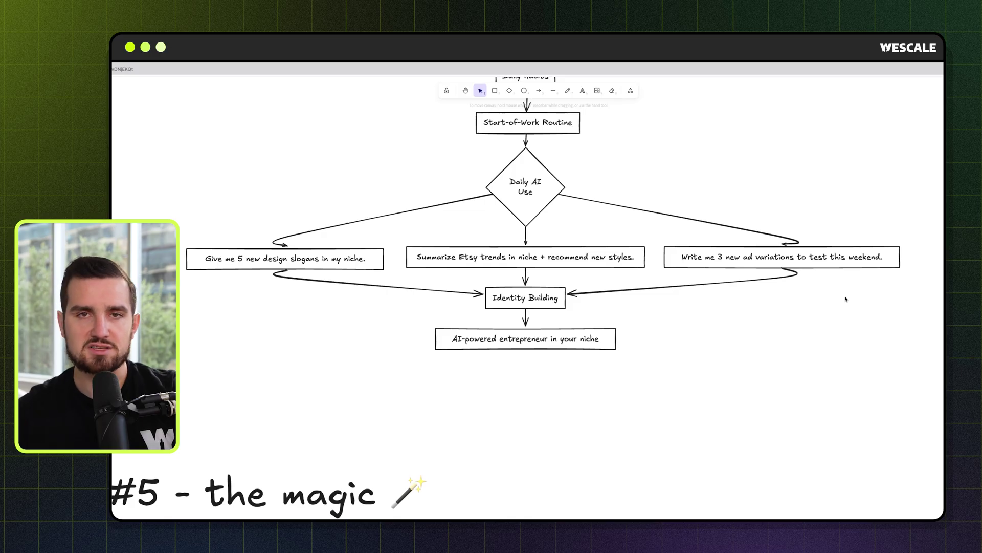
scroll(830, 373, down, 15)
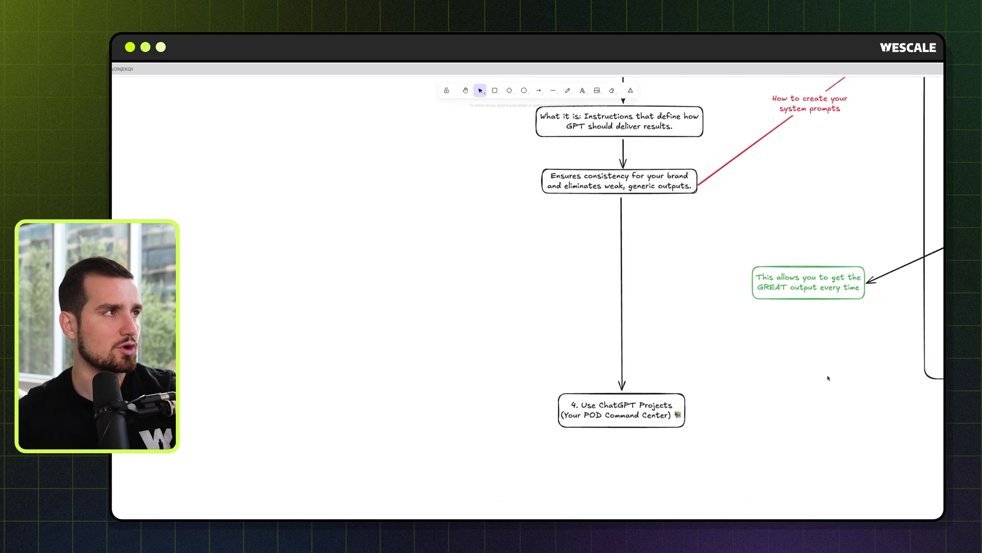
- Highlight the 'How to create your system prompts' workflow frame, then show Start through Back-Engineer
scroll(829, 378, up, 3)
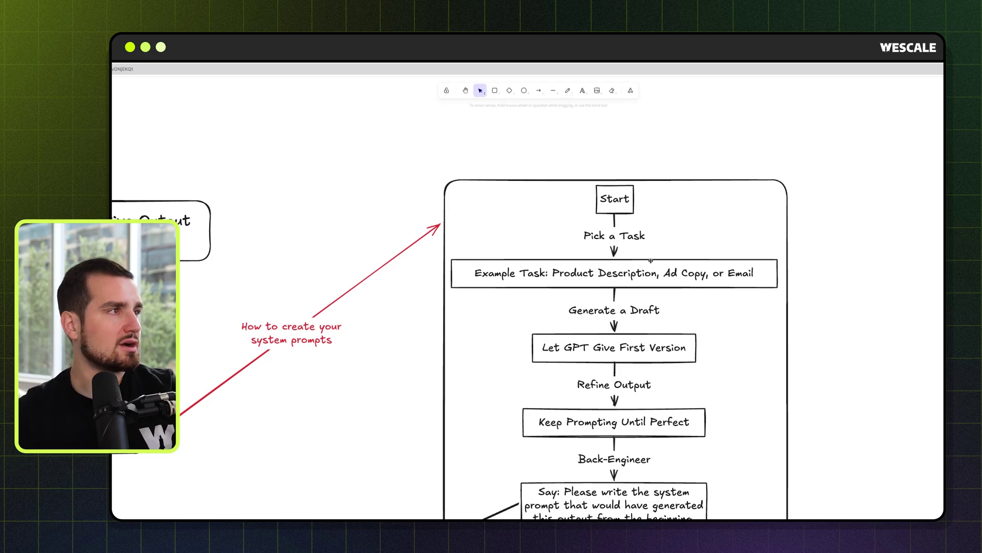
click(631, 279)
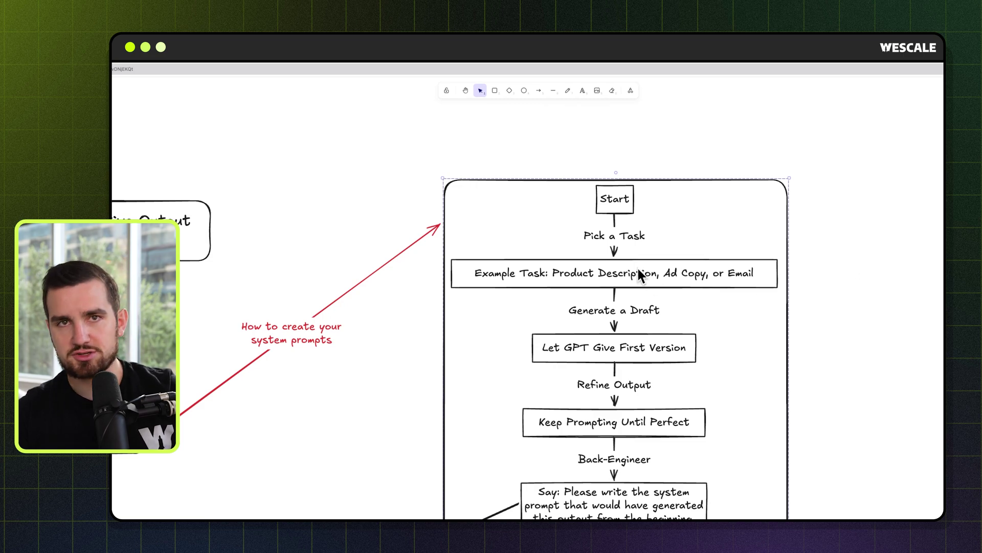
click(849, 305)
scroll(768, 317, down, 1)
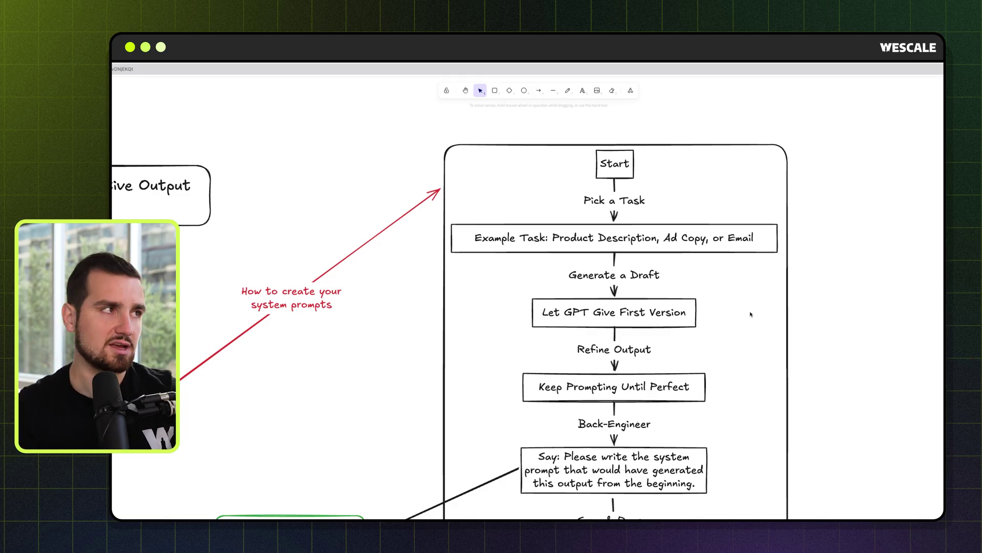
scroll(773, 340, down, 2)
- Scroll down to the End box and zoom out with Ctrl+minus to see both charts
scroll(783, 340, up, 1)
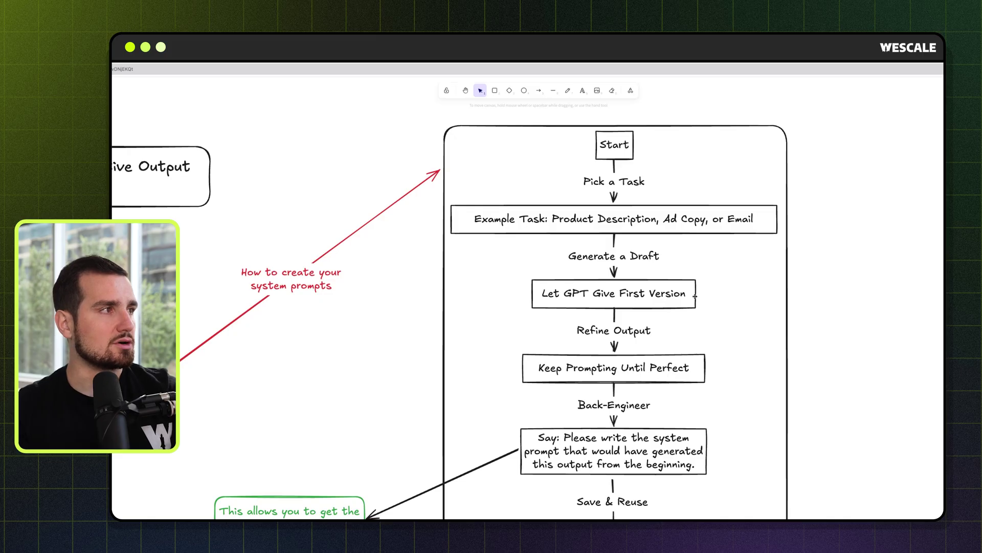
scroll(695, 296, right, 1)
scroll(694, 297, down, 1)
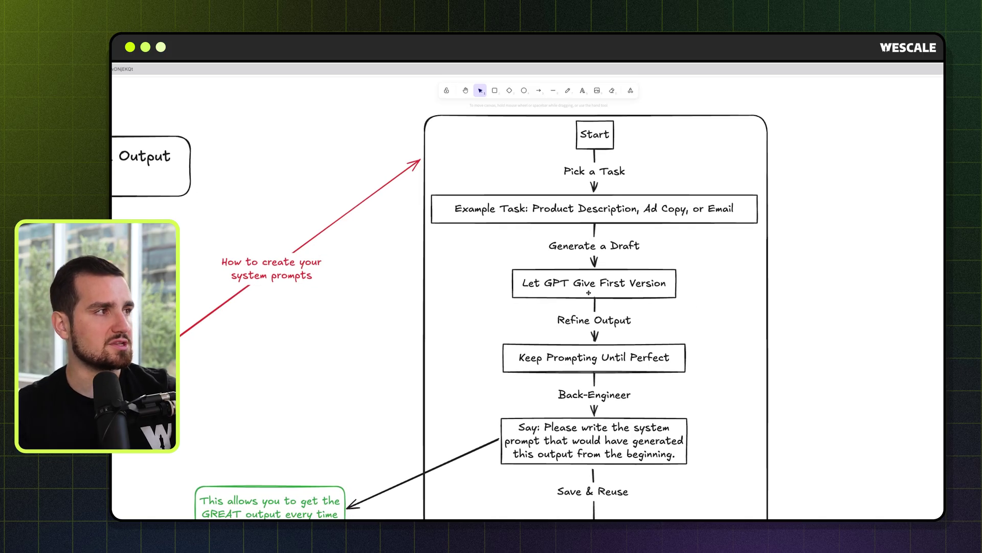
scroll(681, 293, down, 2)
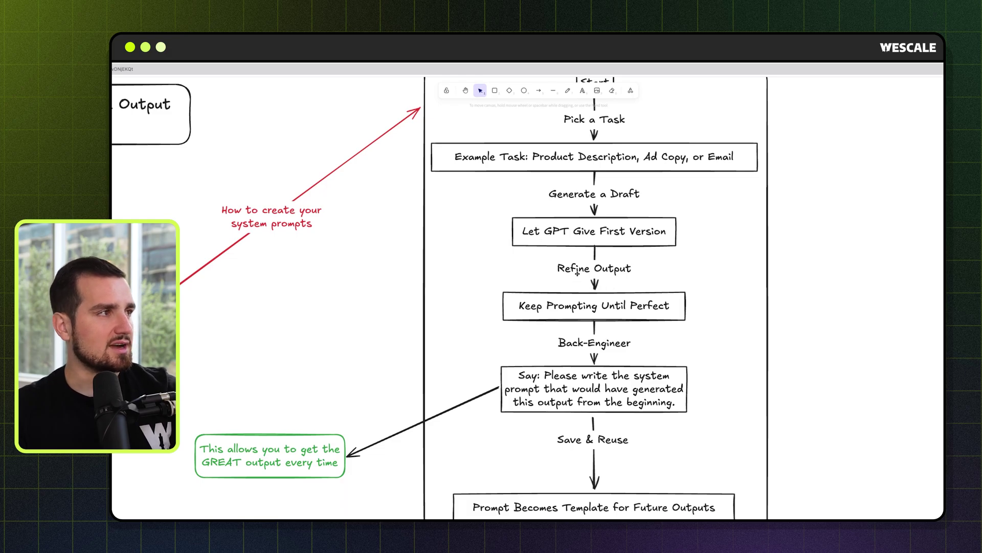
scroll(612, 307, down, 2)
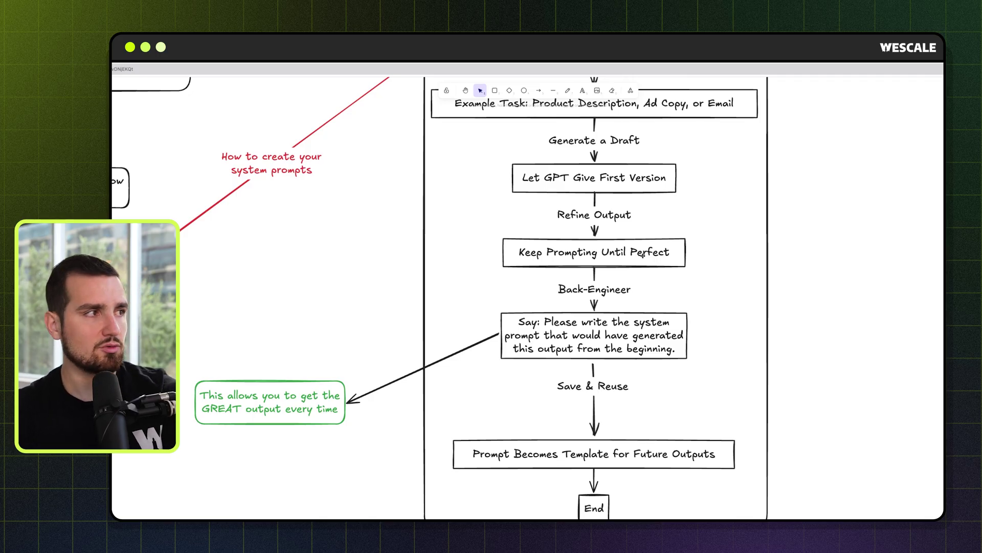
scroll(644, 256, down, 1)
scroll(644, 255, down, 2)
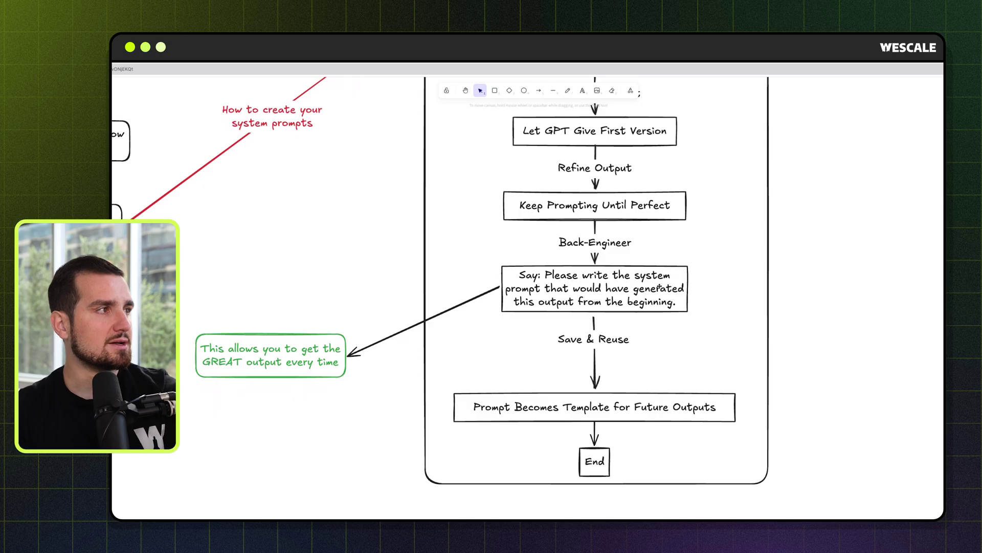
scroll(659, 287, down, 1)
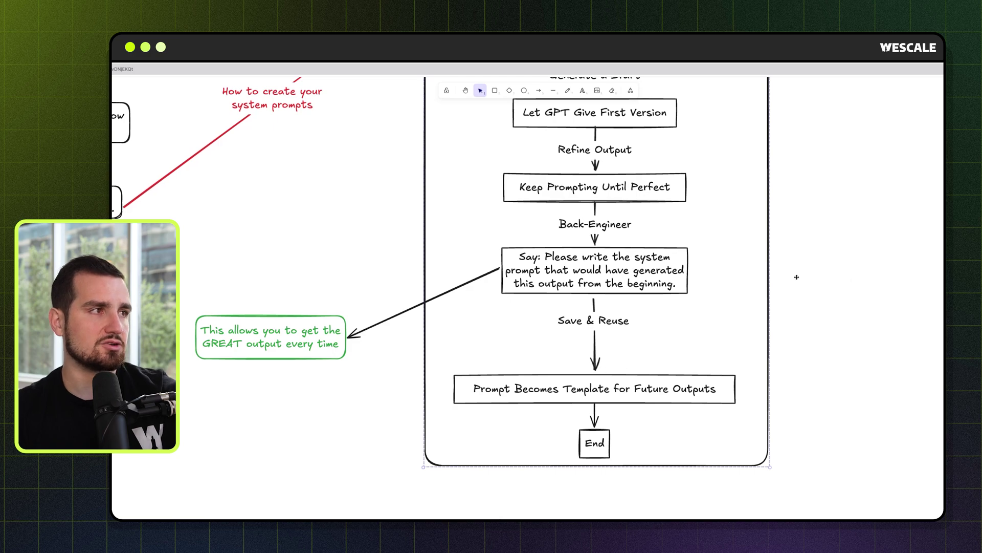
key(ctrl+minus)
key(ctrl+minus)
key(ctrl+minus)
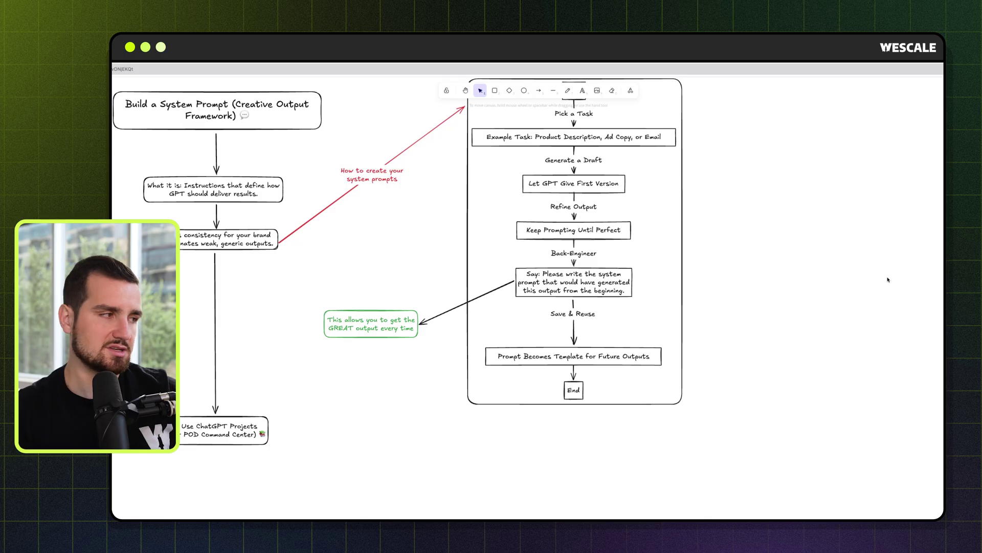
- Scroll back up past the Start box to the Daily AI Use flowchart
scroll(777, 310, up, 5)
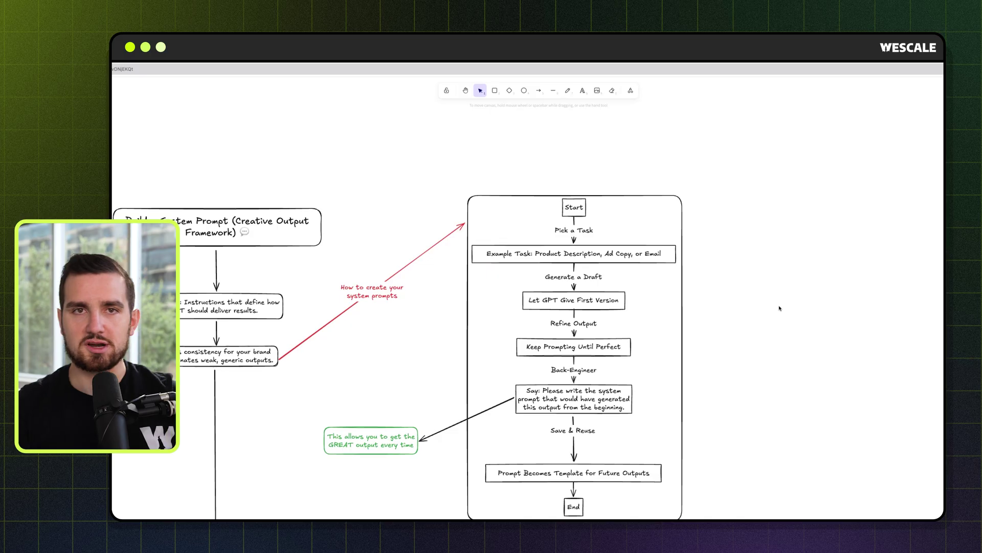
scroll(768, 310, up, 10)
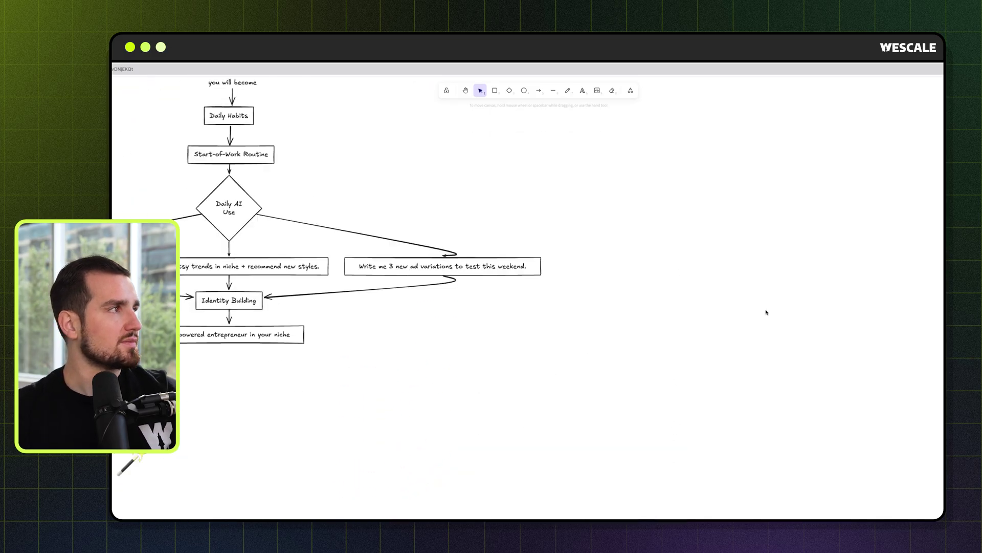